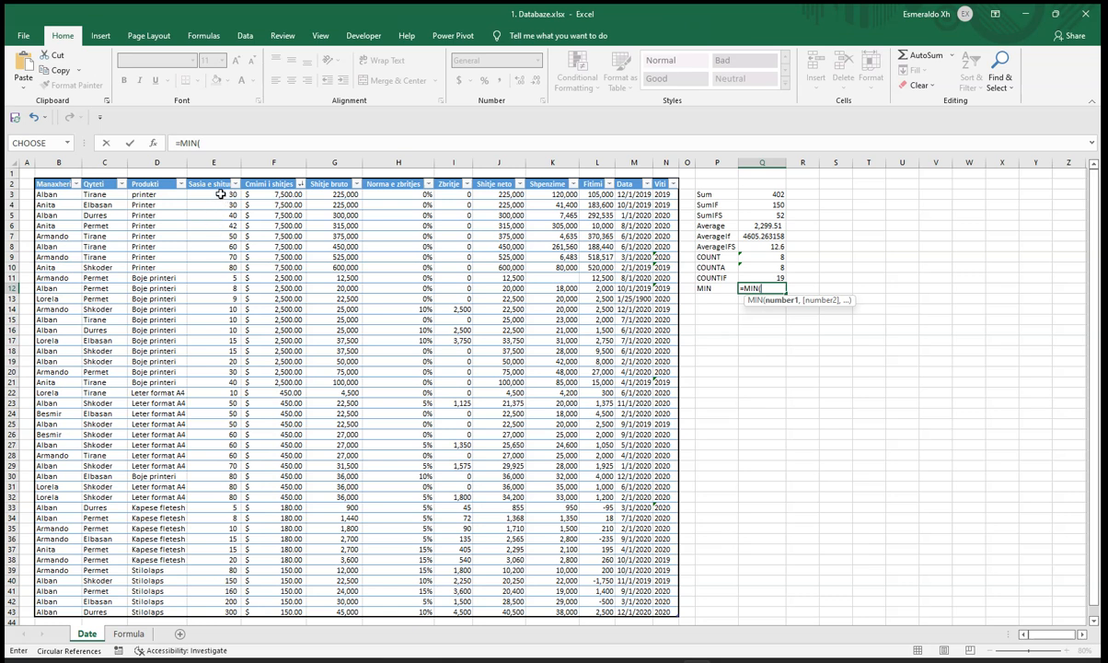
- Complete the MIN formula in Q12 over the entire Sasia e shitur column and recheck its reference
drag(221, 194, 215, 615)
key(Return)
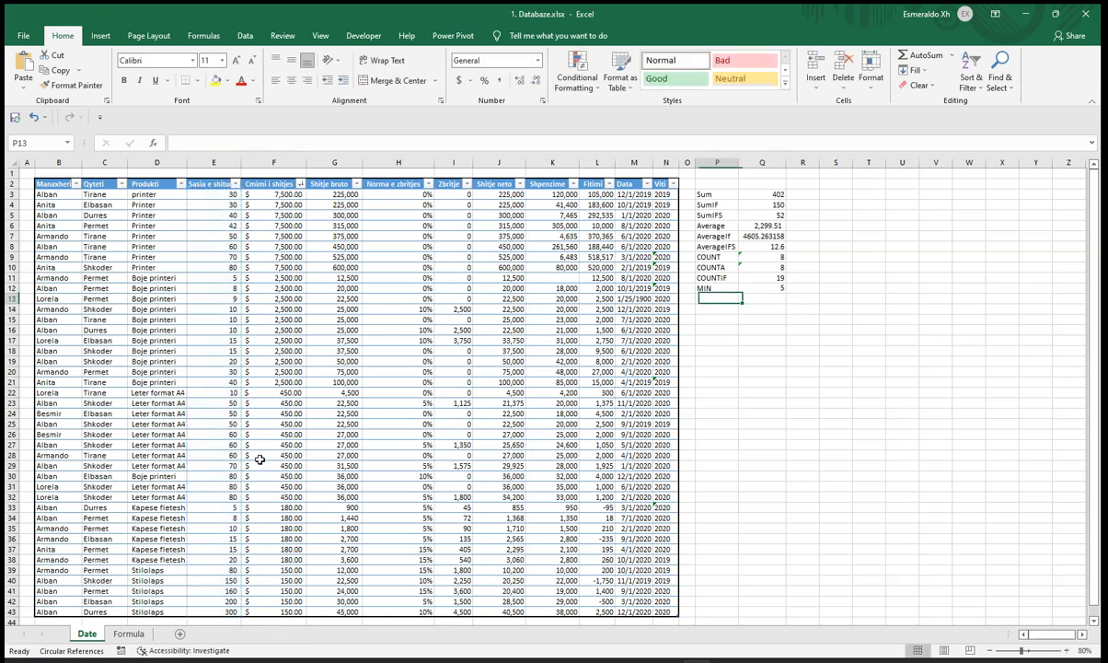
double_click(768, 288)
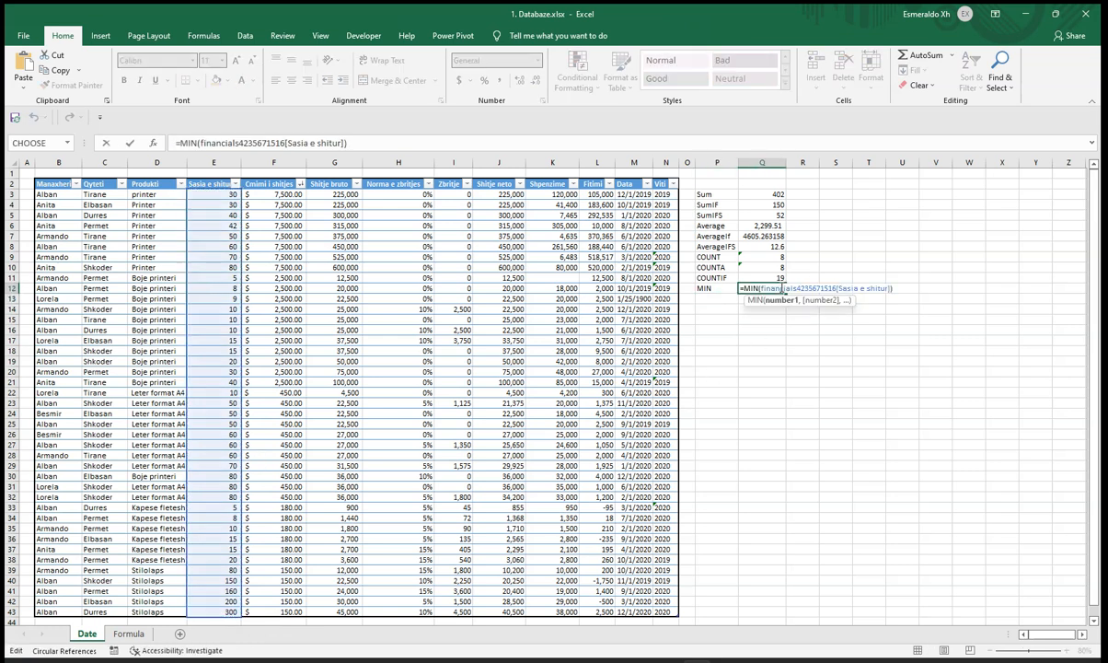
key(Escape)
- Label cell P13, directly below the MIN label, as MINIFS
click(722, 300)
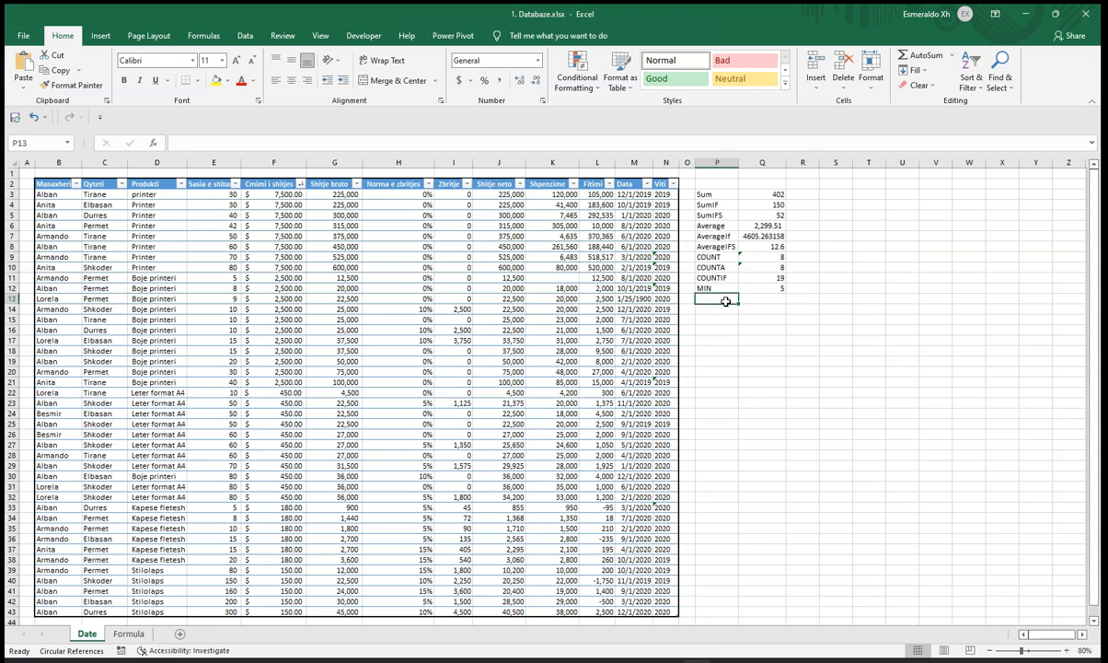
text(MIN)
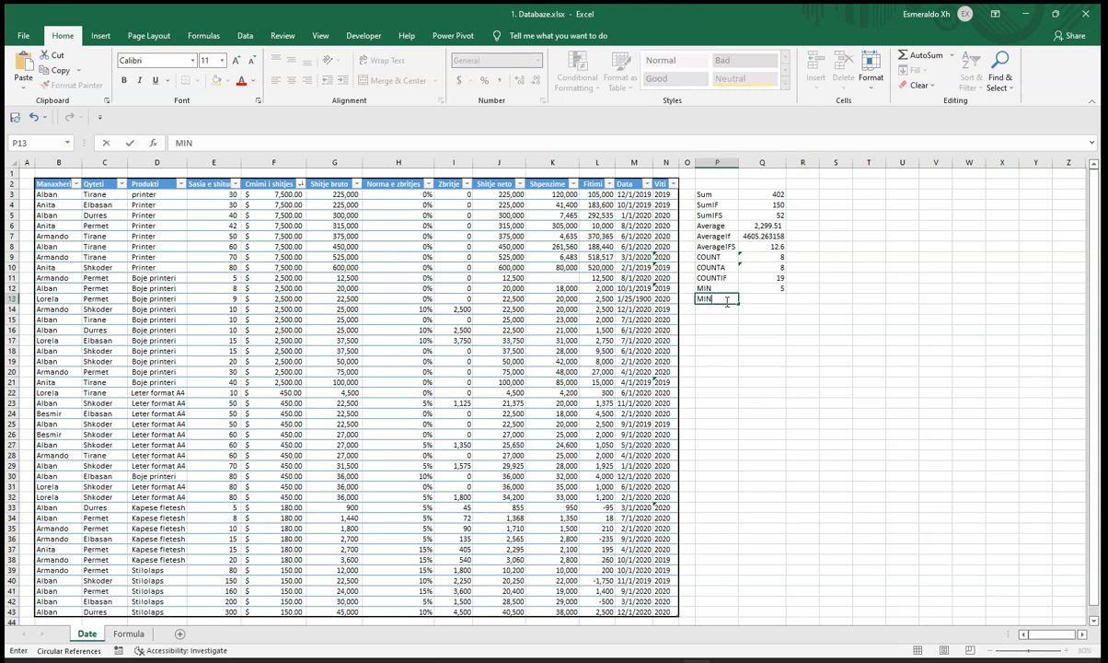
text(IFS)
key(Tab)
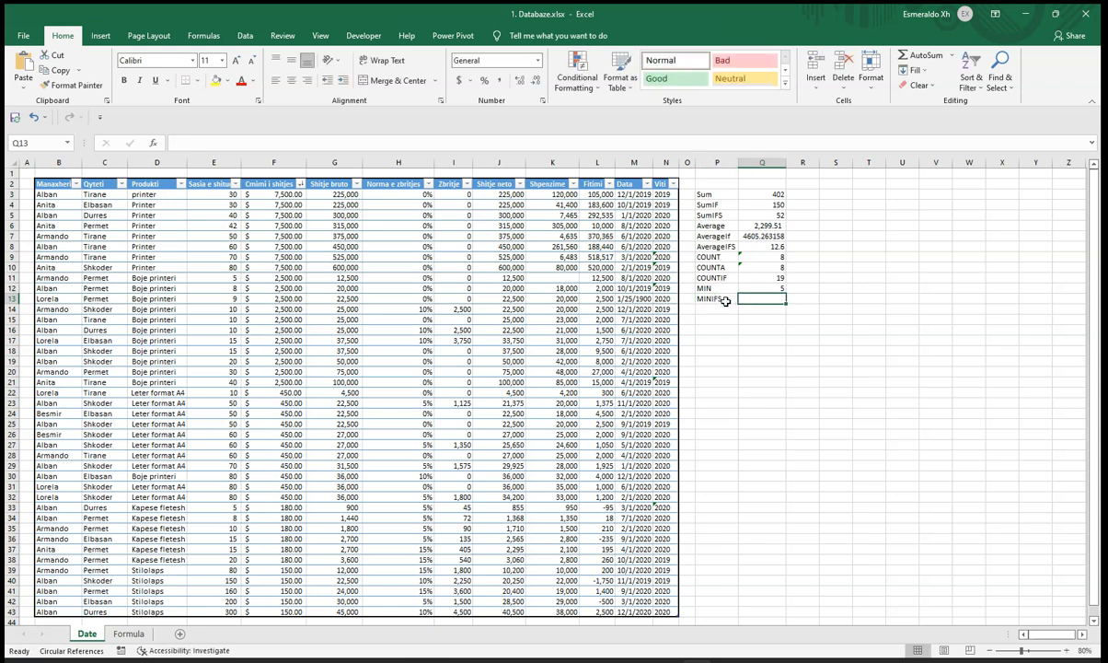
- Start a MINIFS formula in Q13 with F3:F20 as the minimum range and C3:C20 as the first criteria range
text(=MINIF)
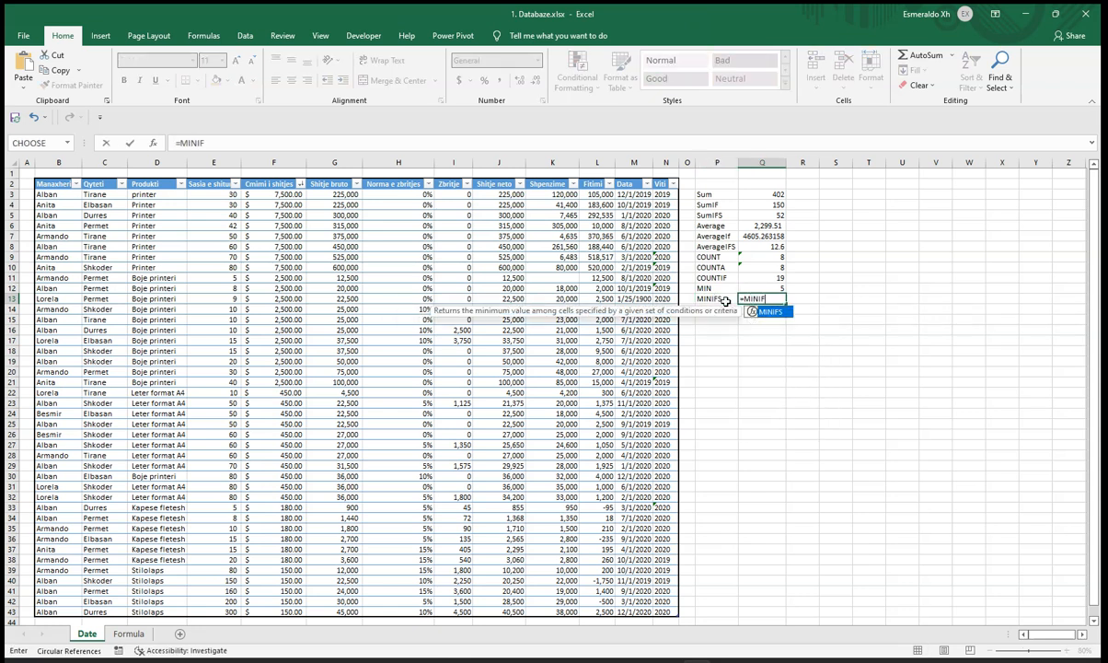
key(Tab)
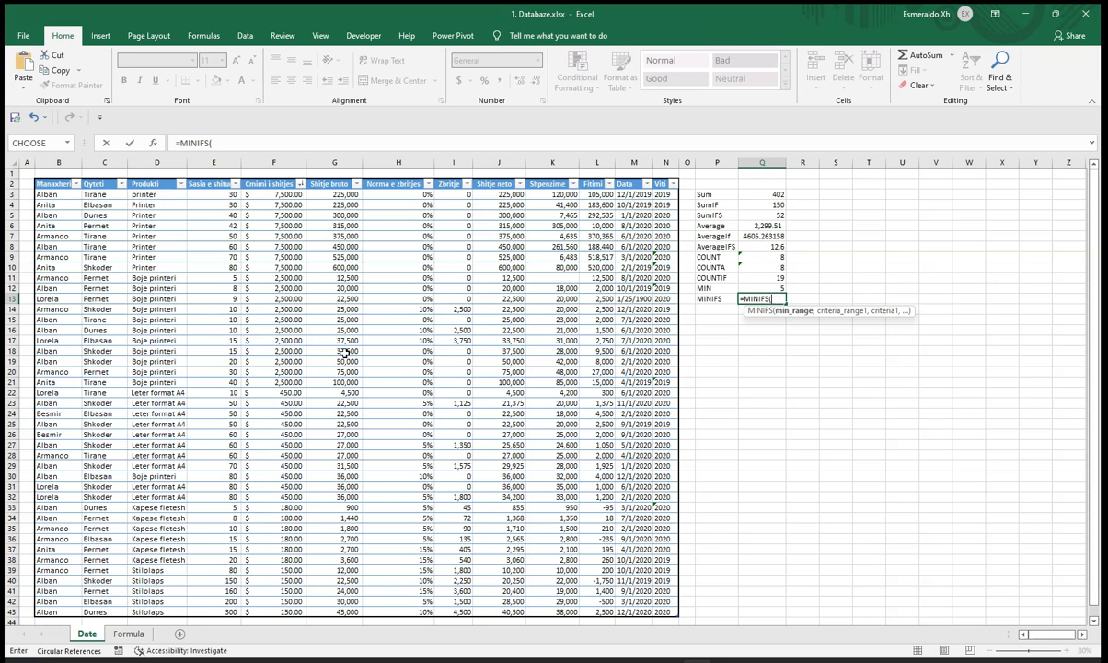
drag(286, 194, 277, 369)
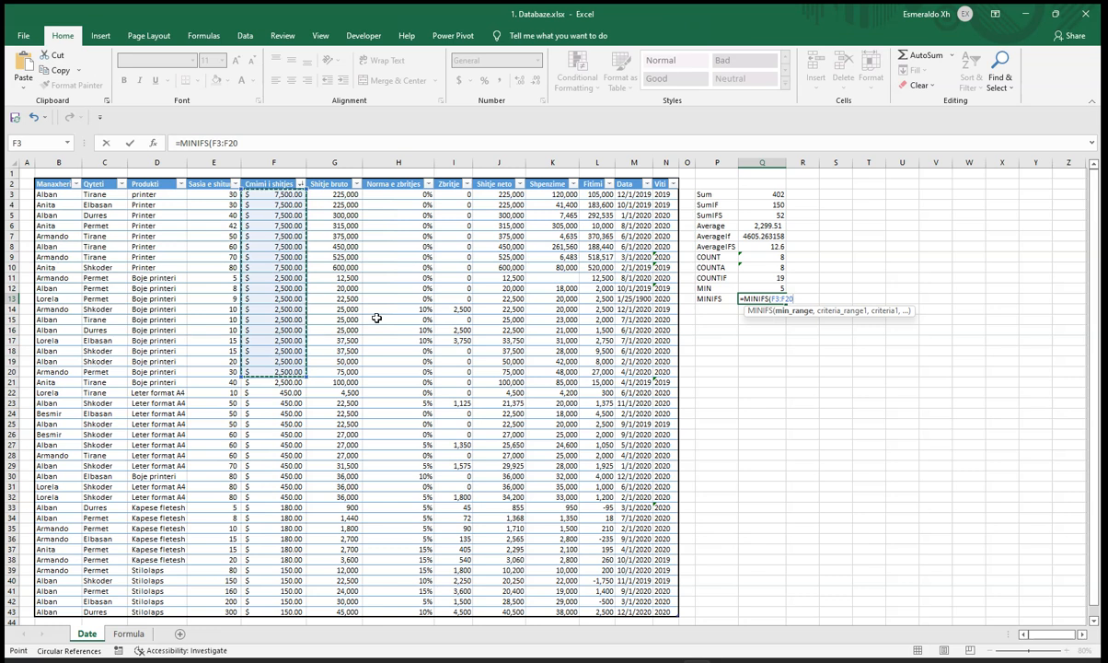
text(,)
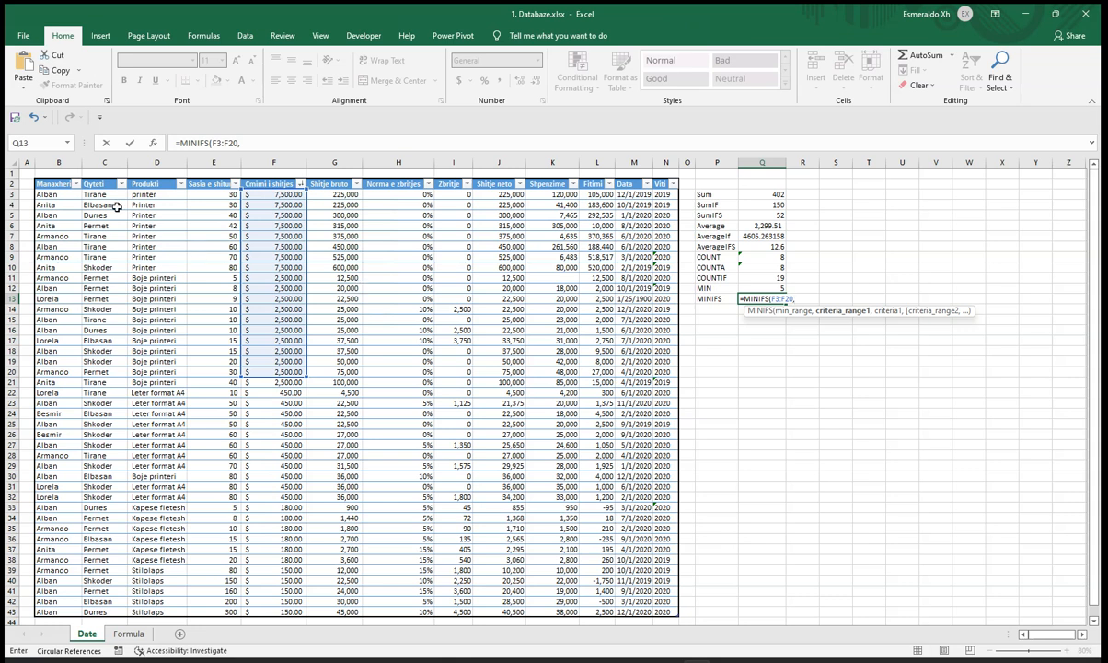
drag(104, 194, 123, 366)
text(,)
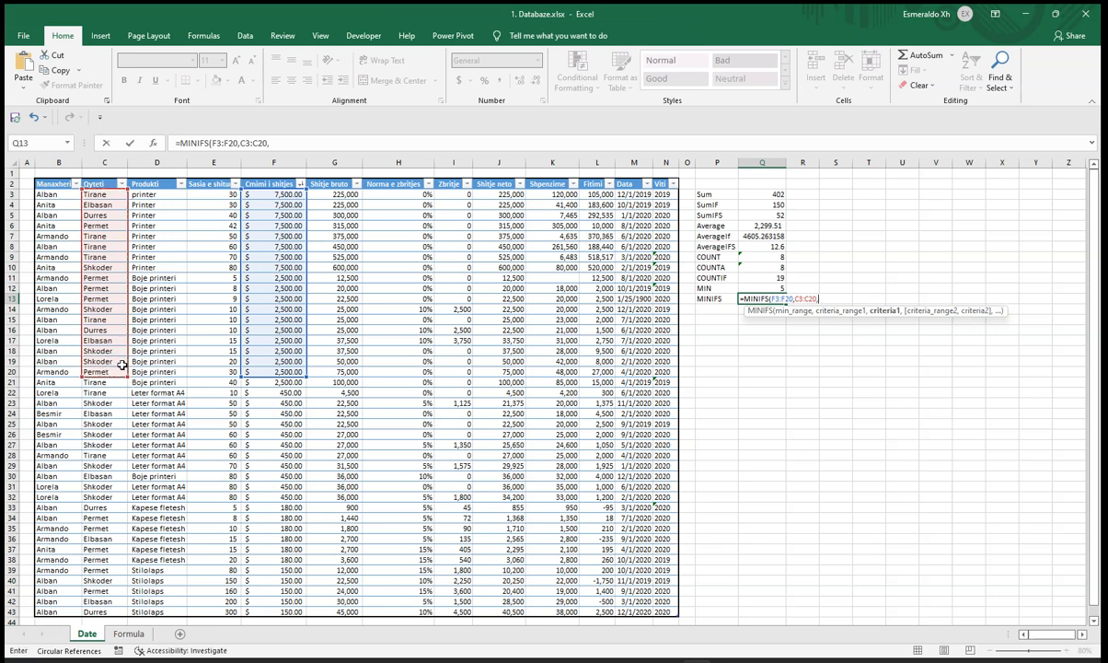
- Set the first criterion of the MINIFS formula to "Tirane"
text("tIRANE)
key(BackSpace)
key(BackSpace)
key(BackSpace)
key(BackSpace)
key(BackSpace)
text(irane)
text(,)
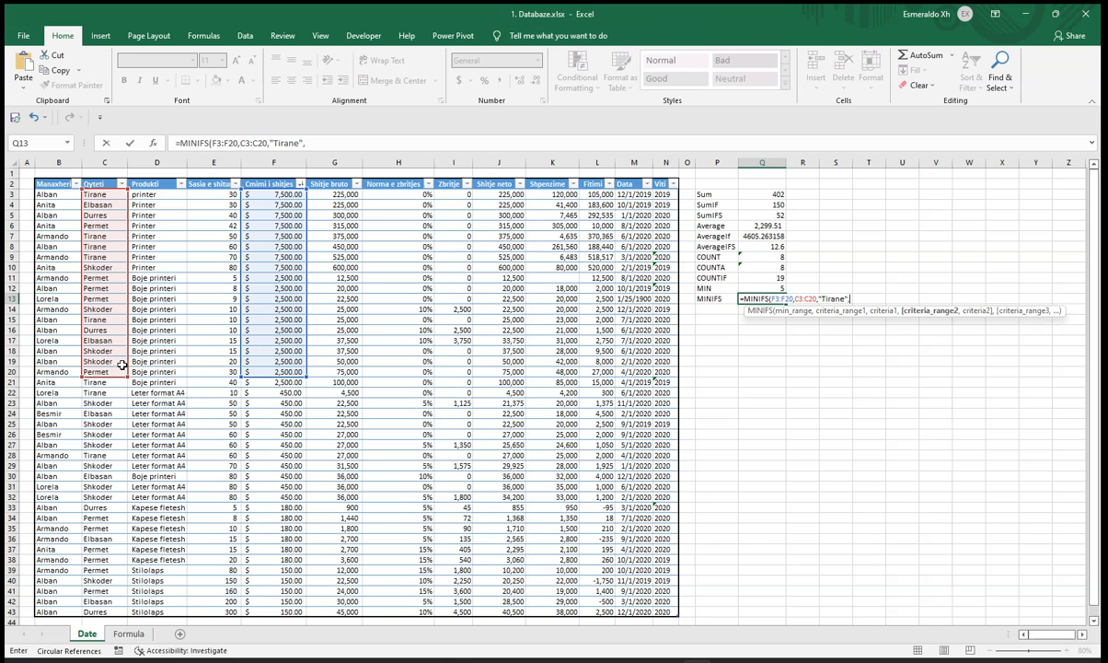
- Finish the MINIFS formula with B3:B20 as the second criteria range, matching the manager listed in B3, and accept the suggested correction
drag(60, 194, 59, 370)
text(,)
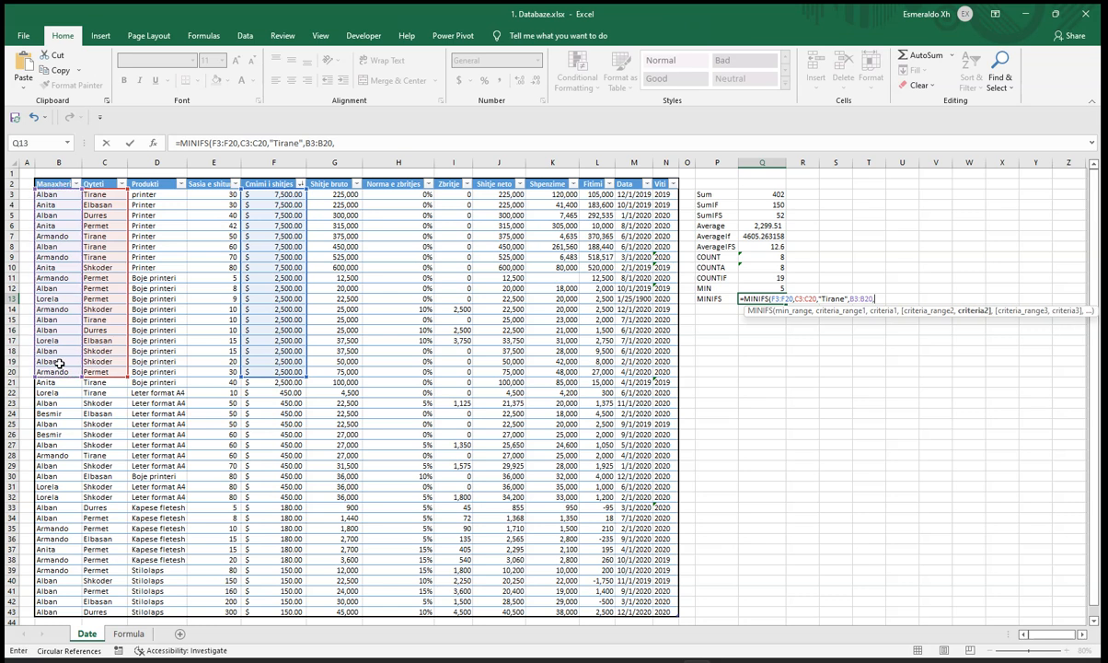
text("Alban)
key(Return)
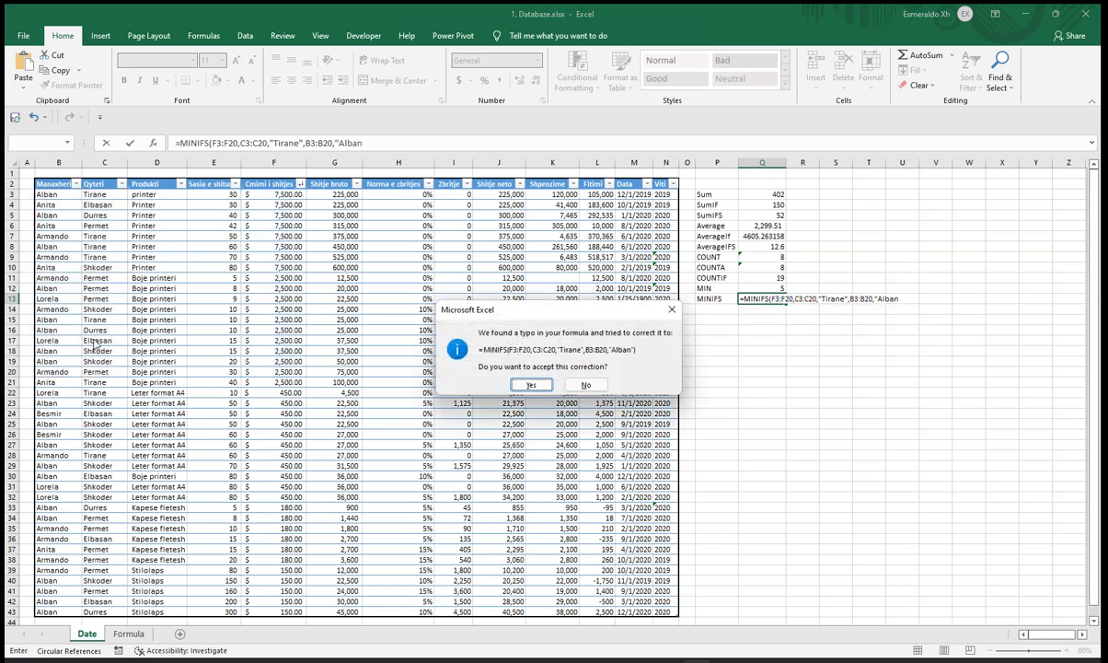
click(531, 385)
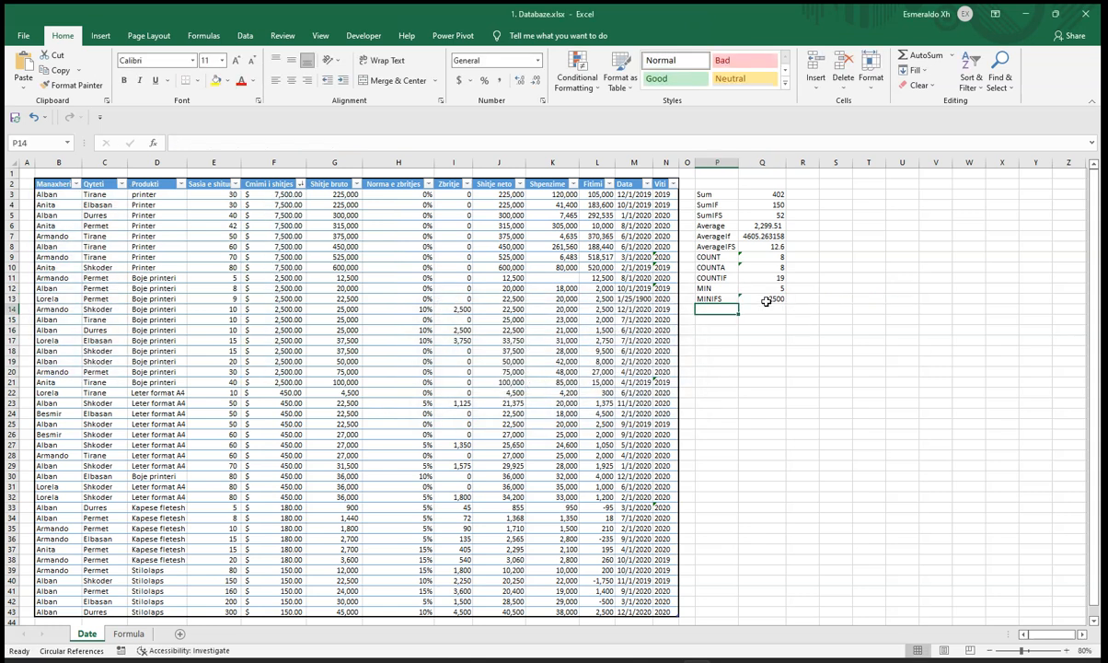
- Review the ranges and criteria of the MINIFS formula in Q13
click(766, 298)
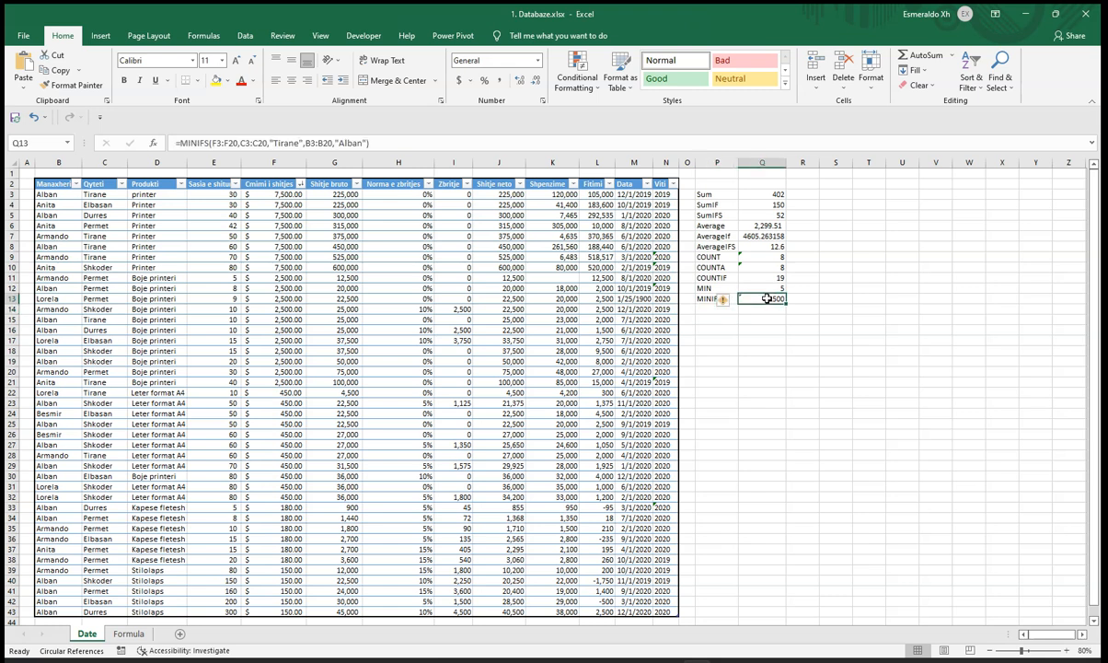
double_click(765, 299)
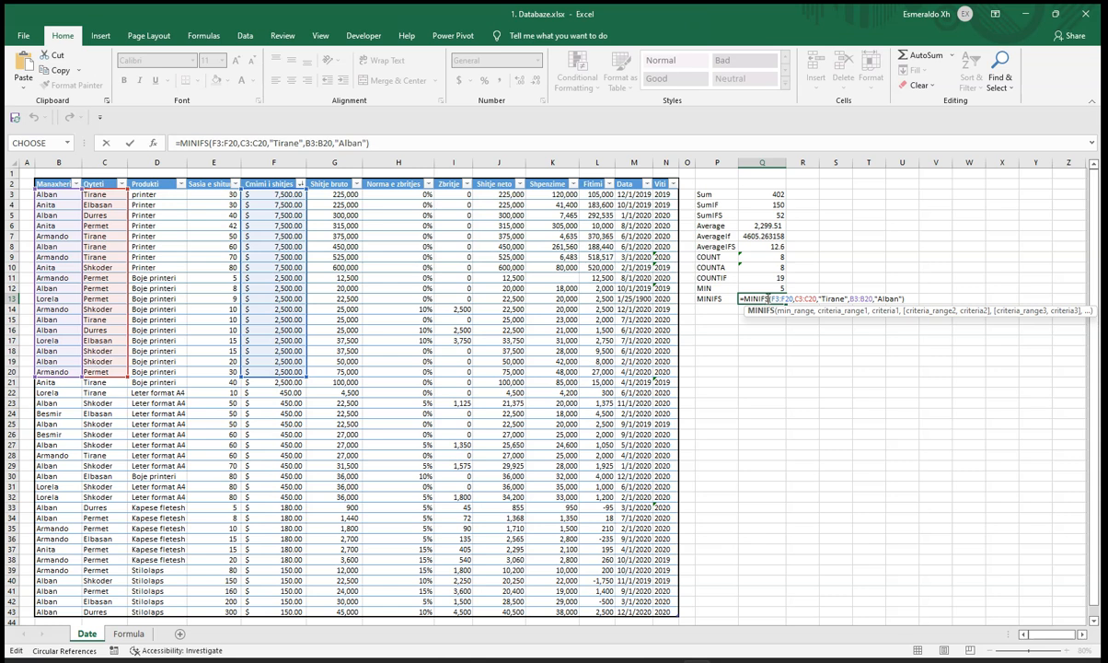
key(Return)
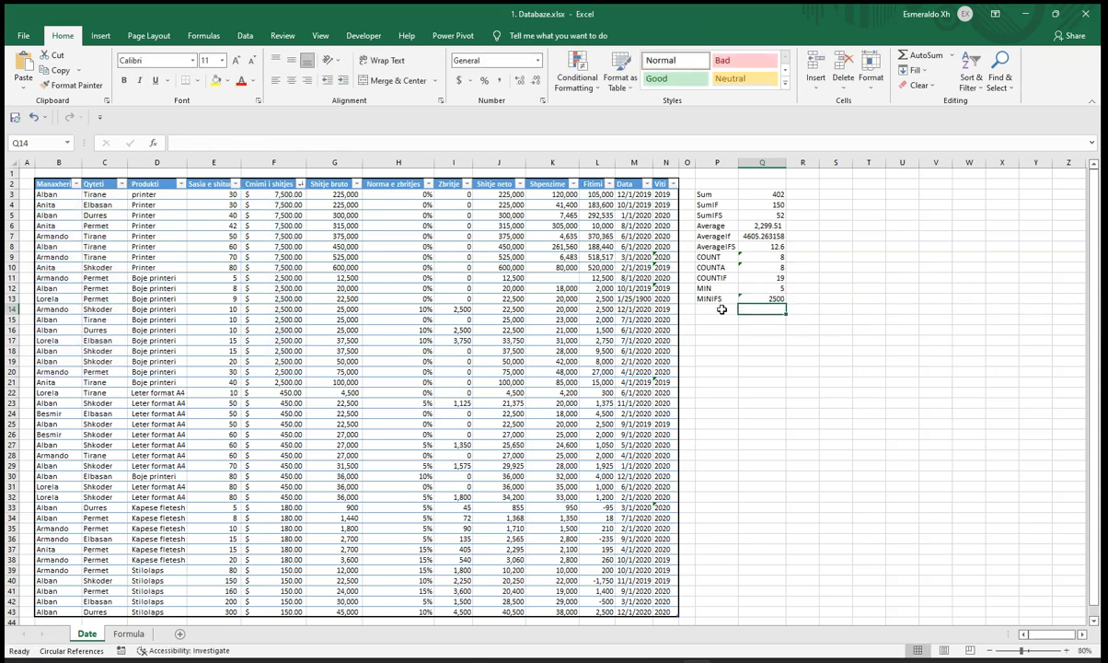
- Label P14 as MAX and enter a MAX formula in Q14 over the Cmimi i shitjes column
click(735, 309)
text(MAX)
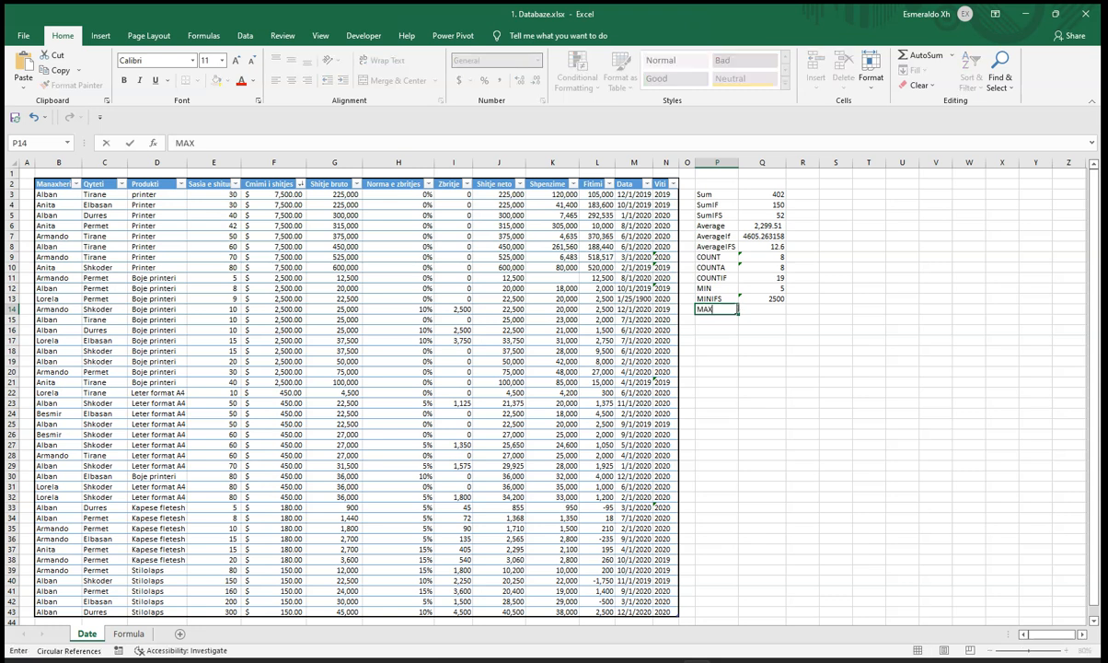
key(Tab)
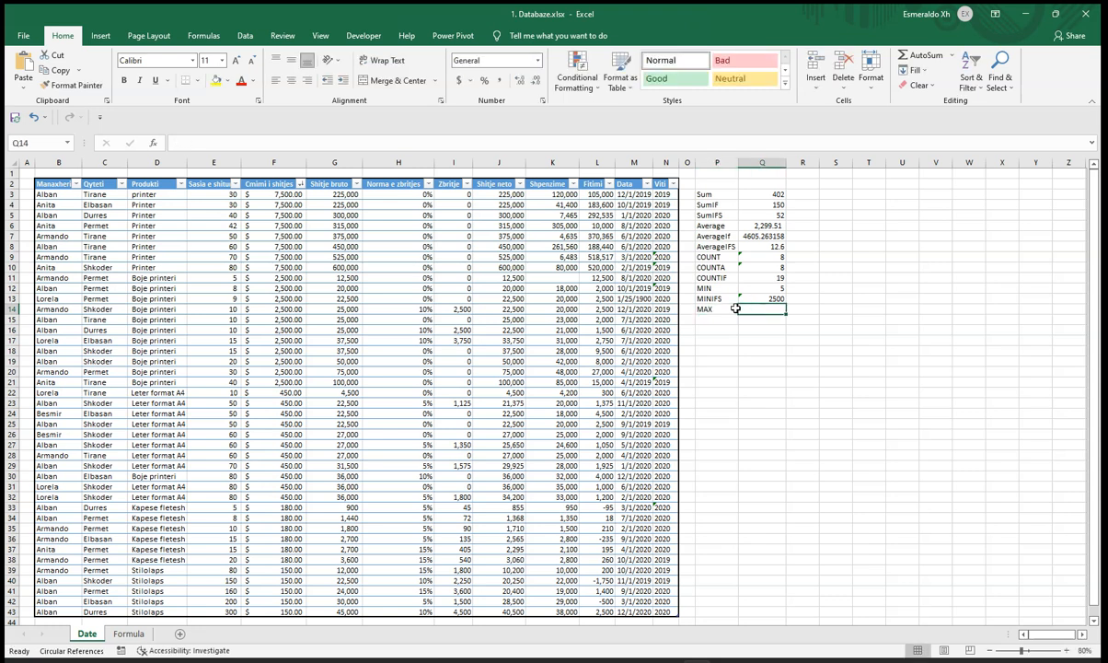
text(=)
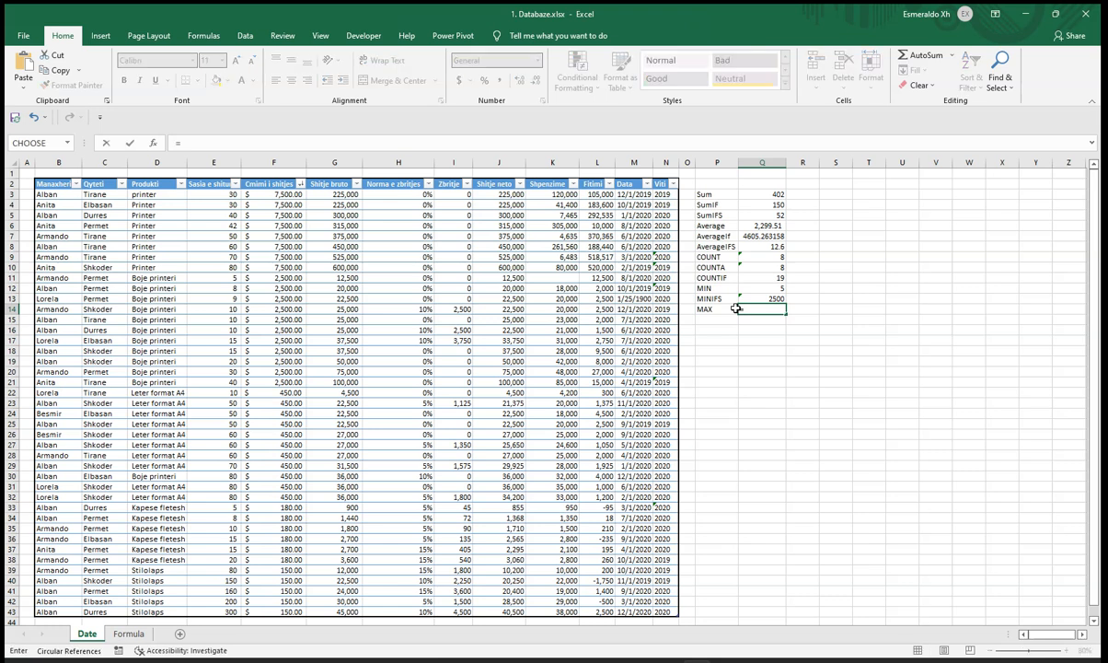
text(MAX)
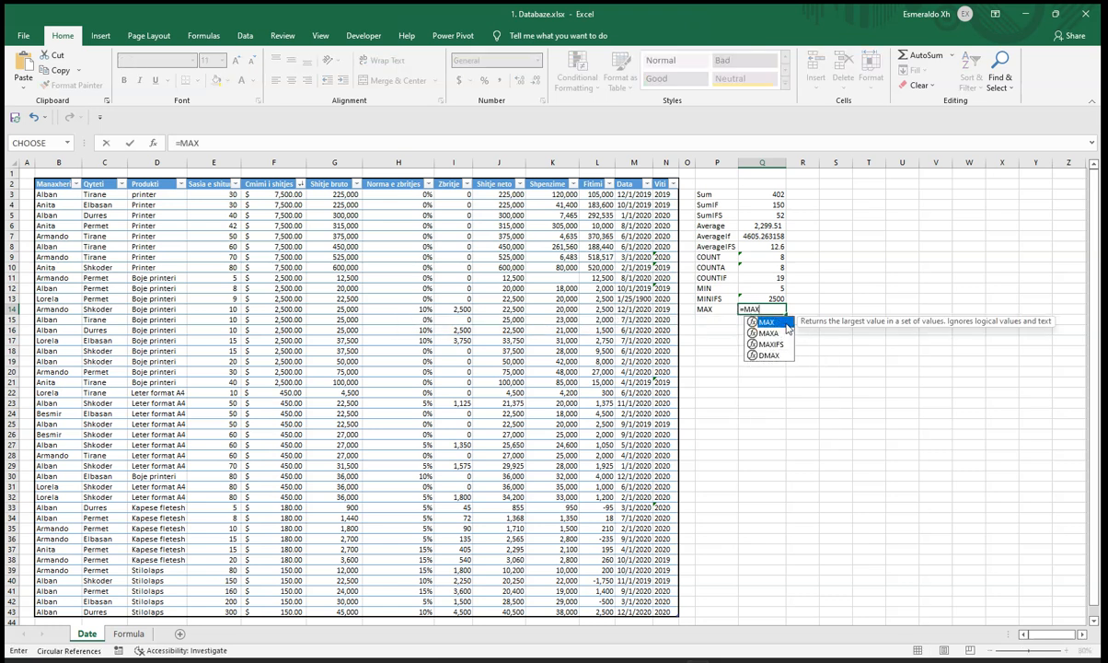
text(()
drag(267, 194, 267, 577)
key(Return)
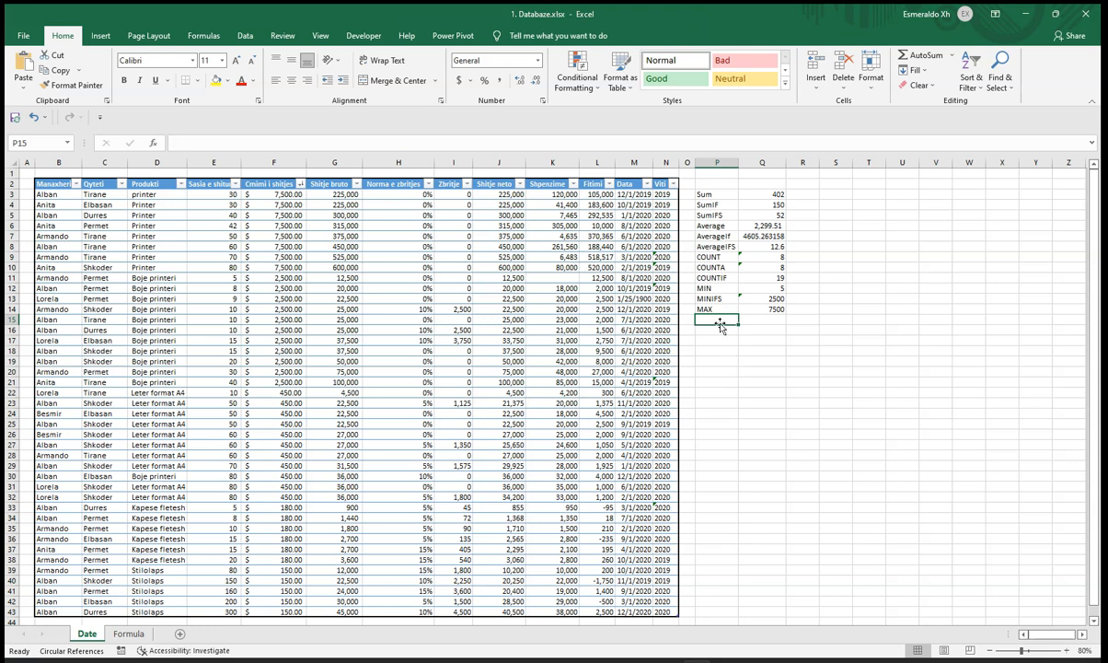
- Label P15 as MAXIFS and start a MAXIFS formula in Q15 with F3:F20 as the maximum range
text(MAXIF)
key(Tab)
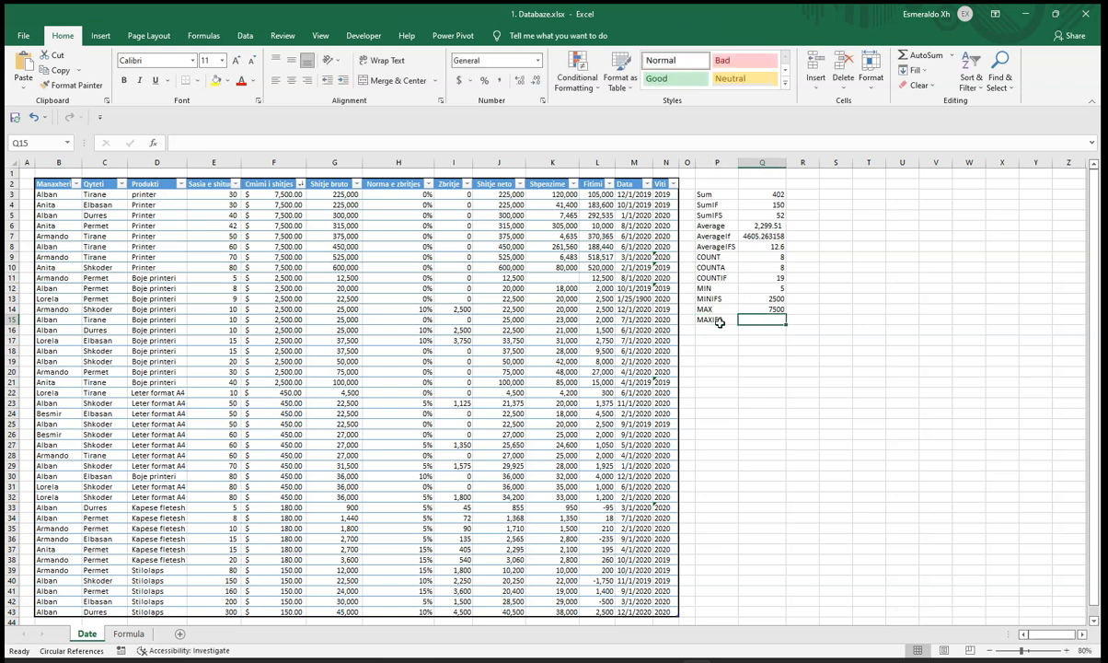
text(=MAX)
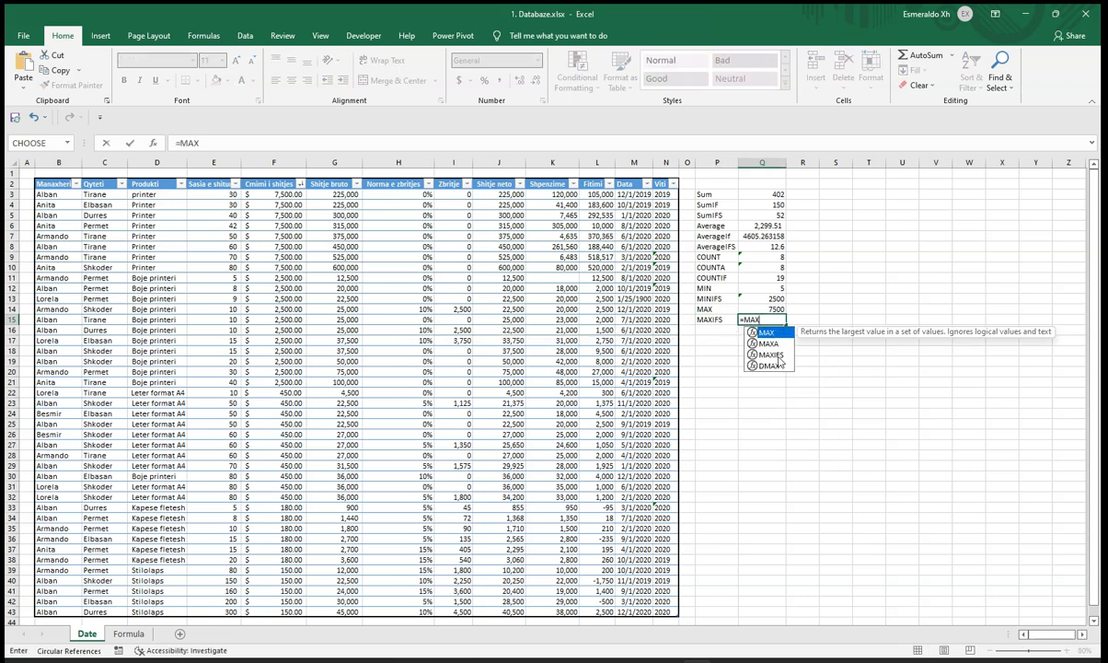
double_click(777, 358)
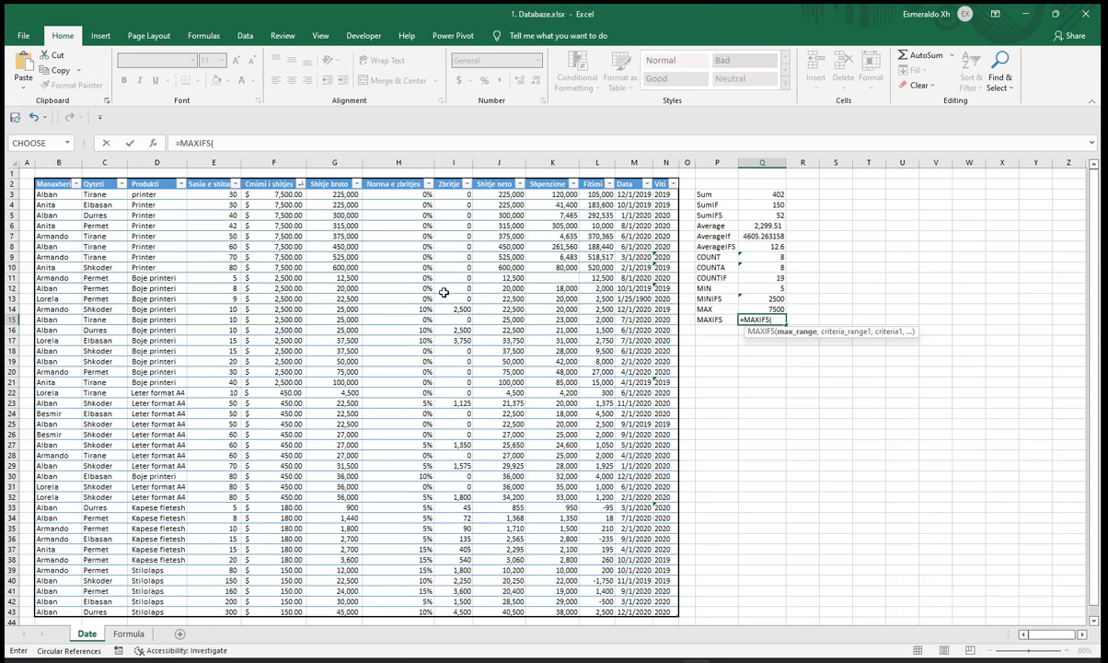
drag(271, 194, 269, 372)
text(,)
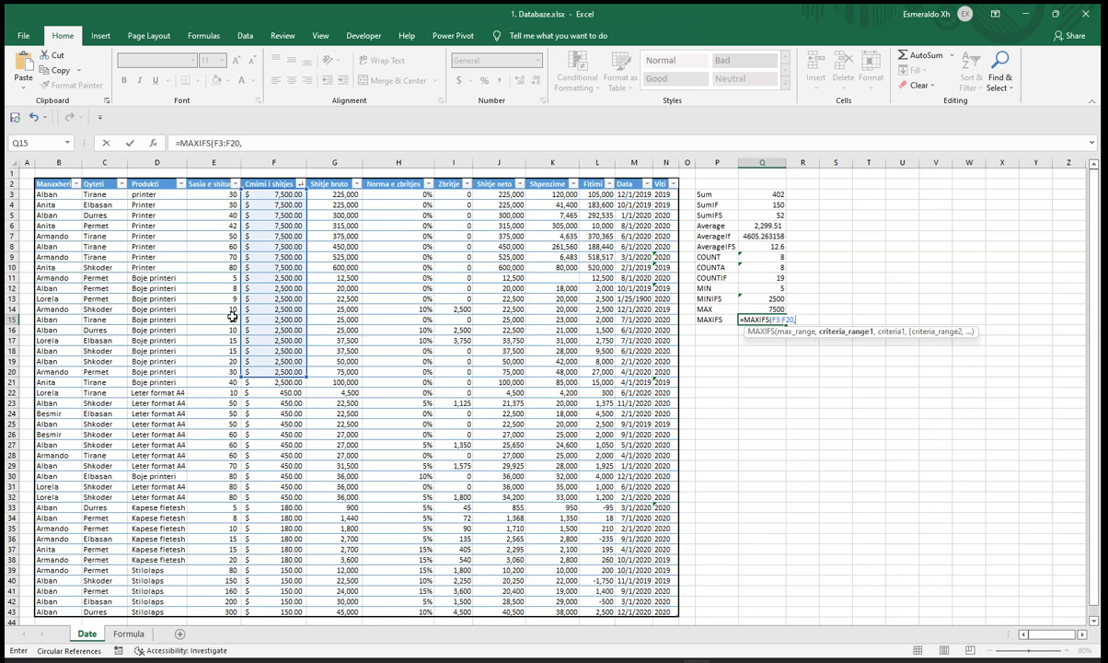
- Complete the MAXIFS formula with C3:C20 matching "Tirane" and B3:B20 matching the manager listed in B3
drag(96, 194, 111, 372)
text(,"Tirane)
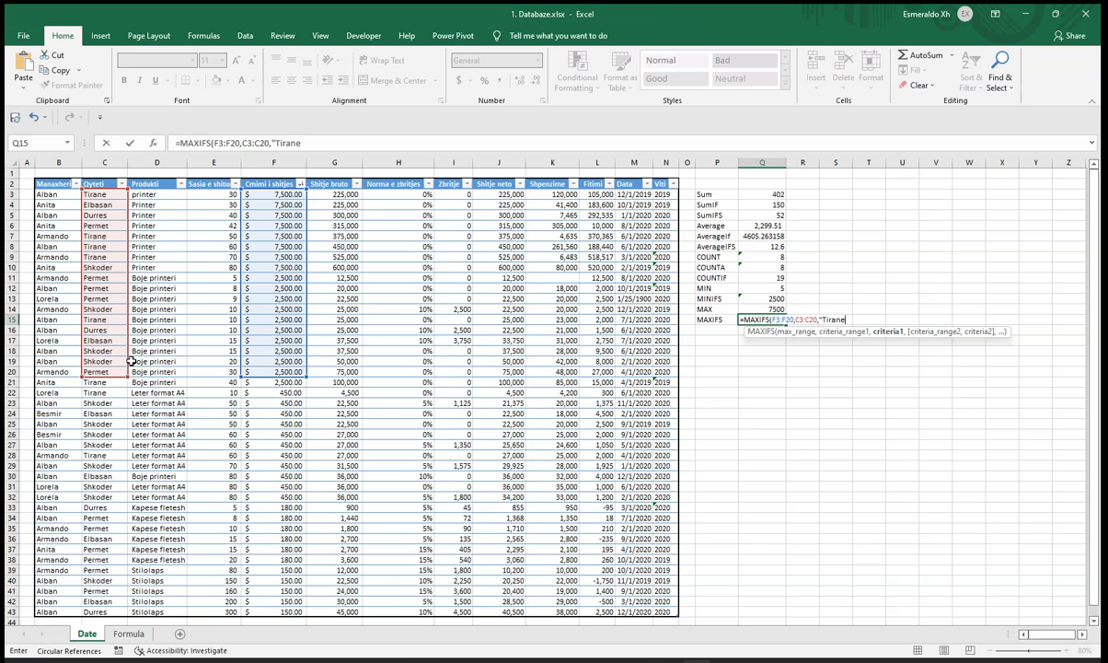
text(",)
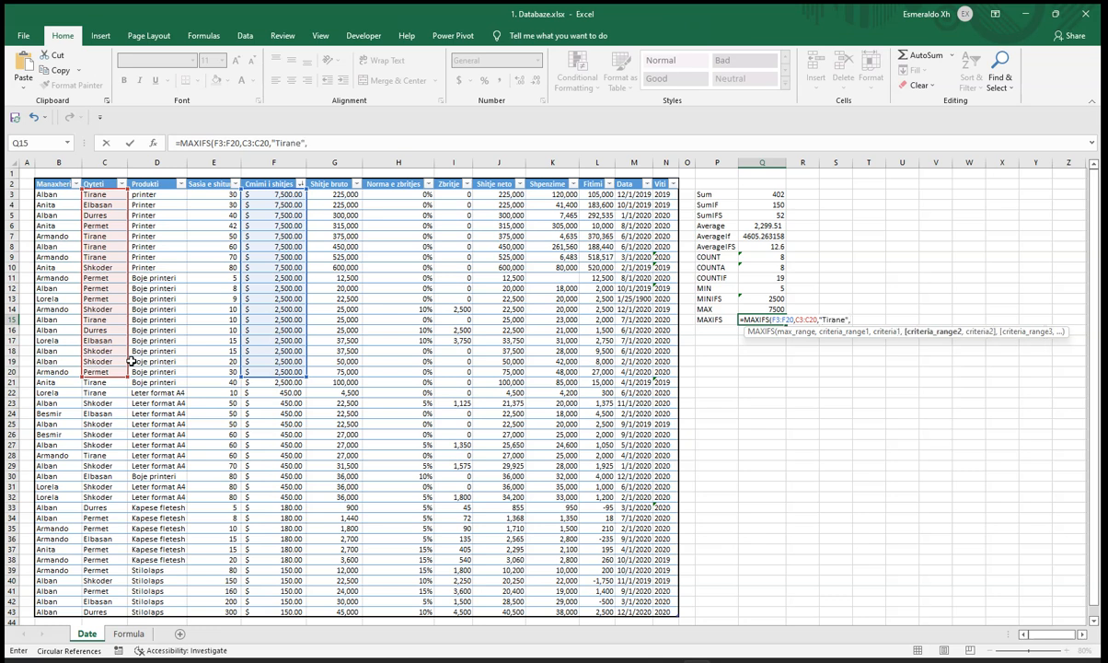
drag(46, 195, 46, 373)
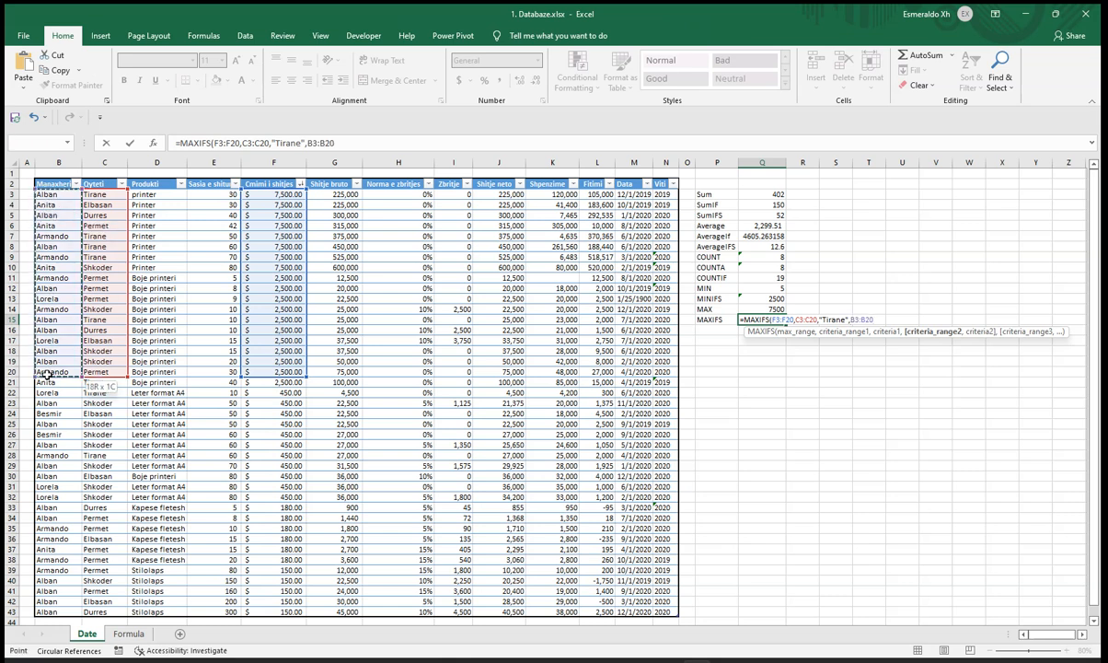
text(,"Alban)
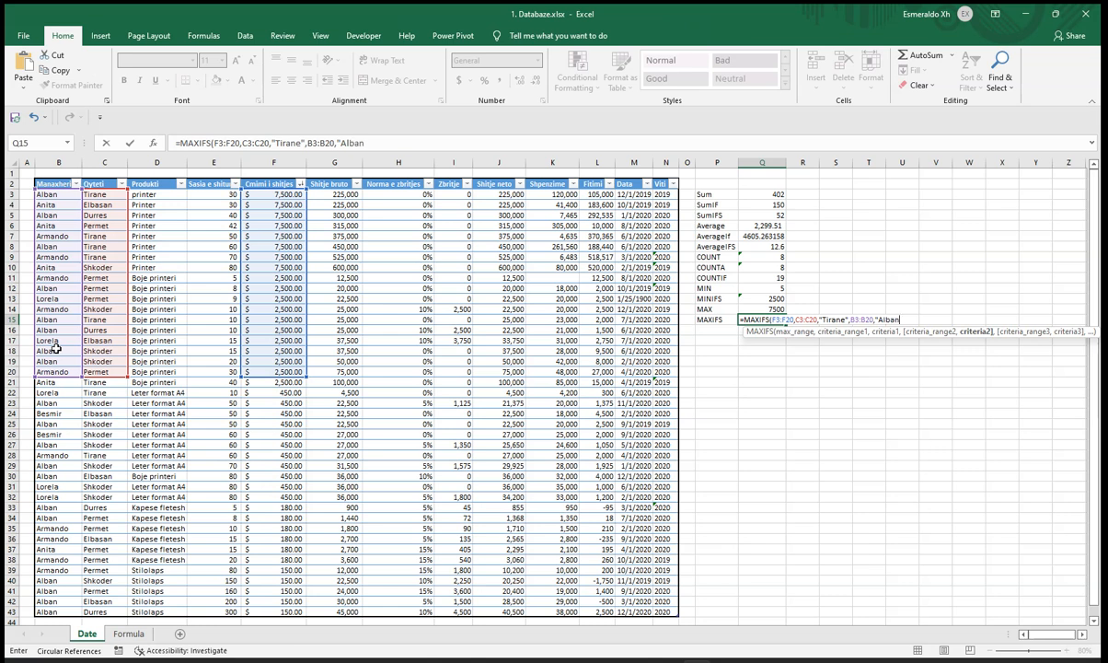
text(")
key(Return)
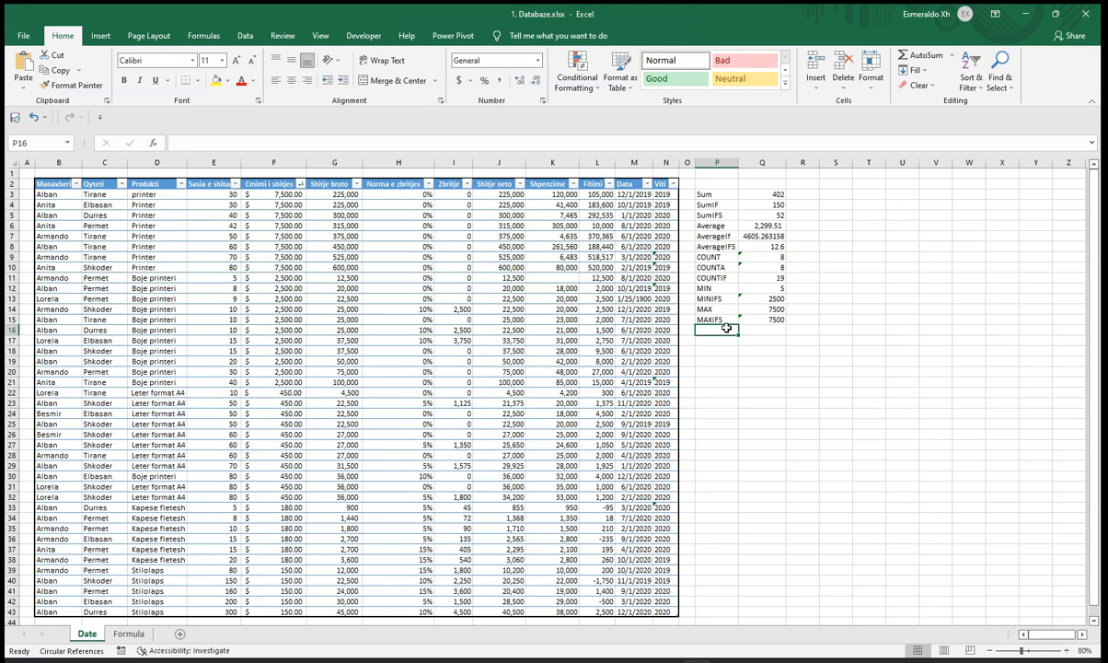
- Label P16 as Subtraction and enter =F3-F25-F33 in Q16 to subtract two lower sale prices from the first one
text(Su)
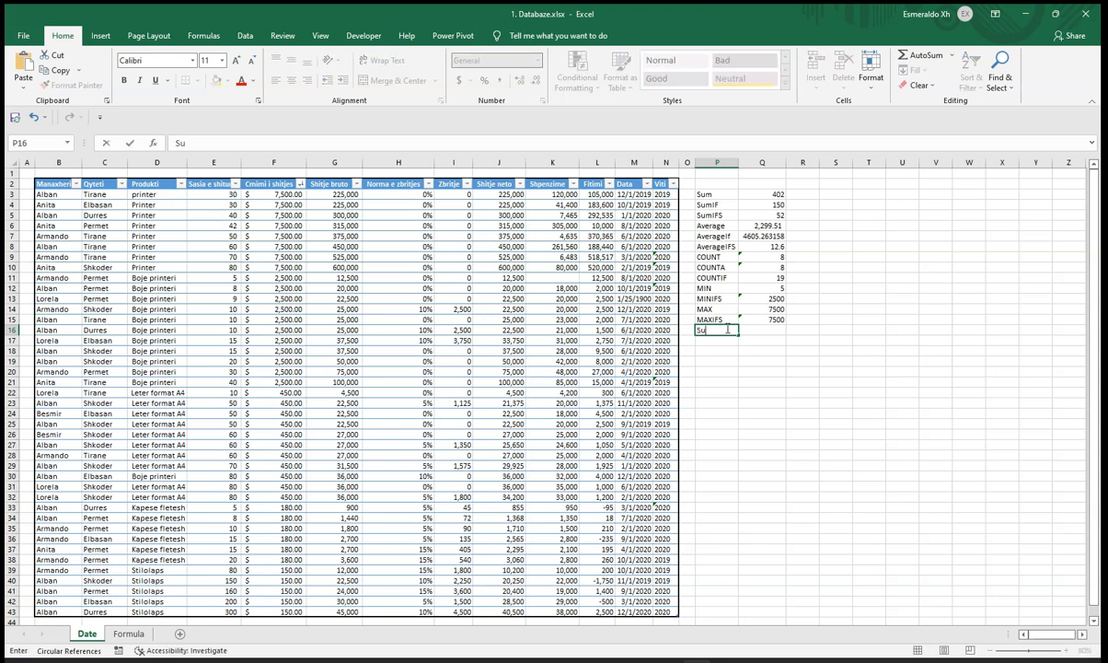
text(btraction)
key(Tab)
text(=)
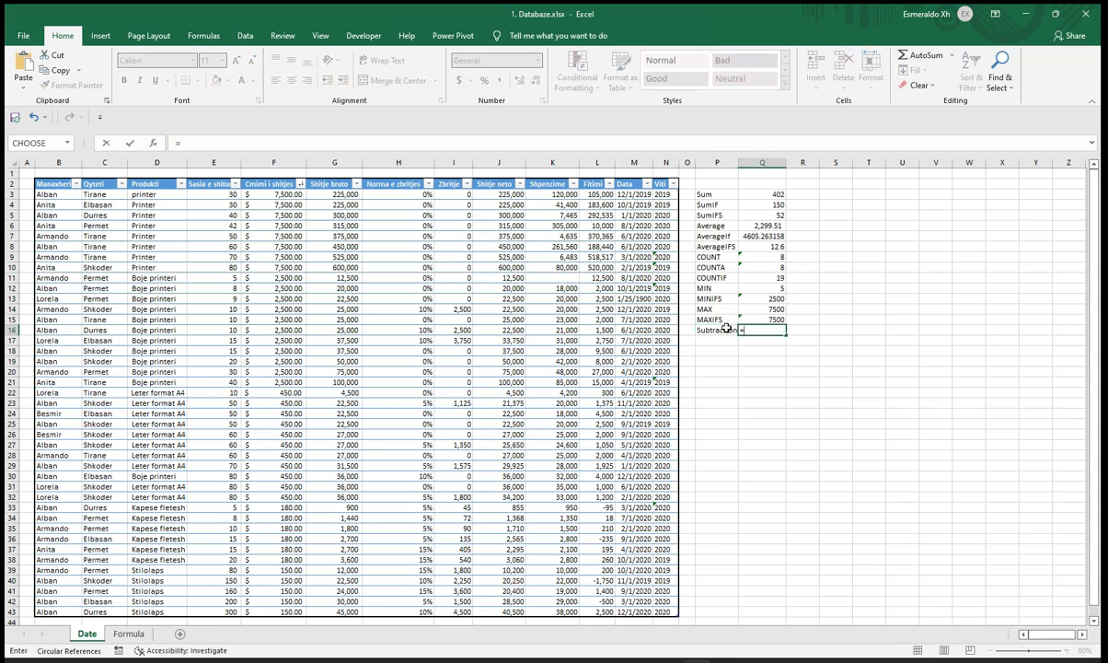
click(280, 194)
text(-)
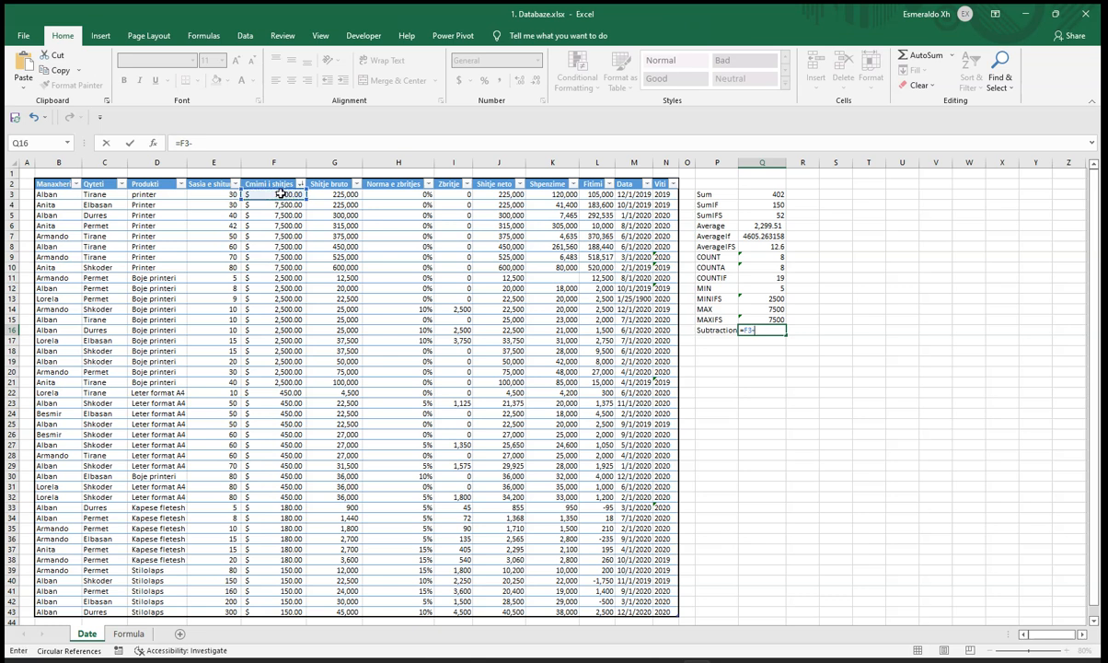
click(288, 424)
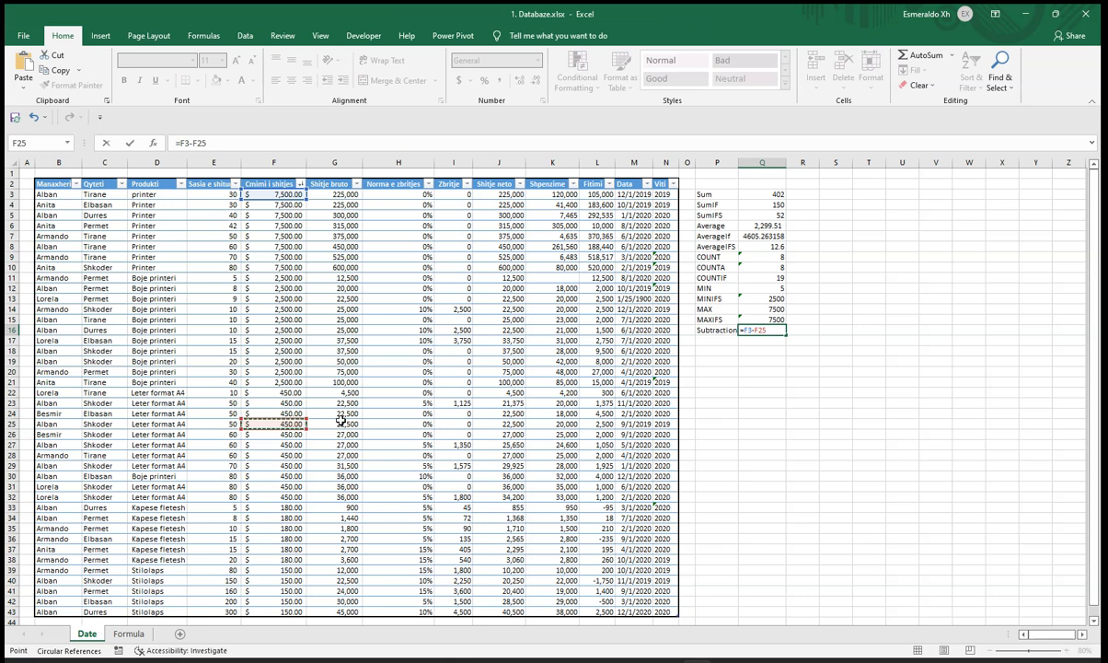
text(-)
click(274, 506)
key(Return)
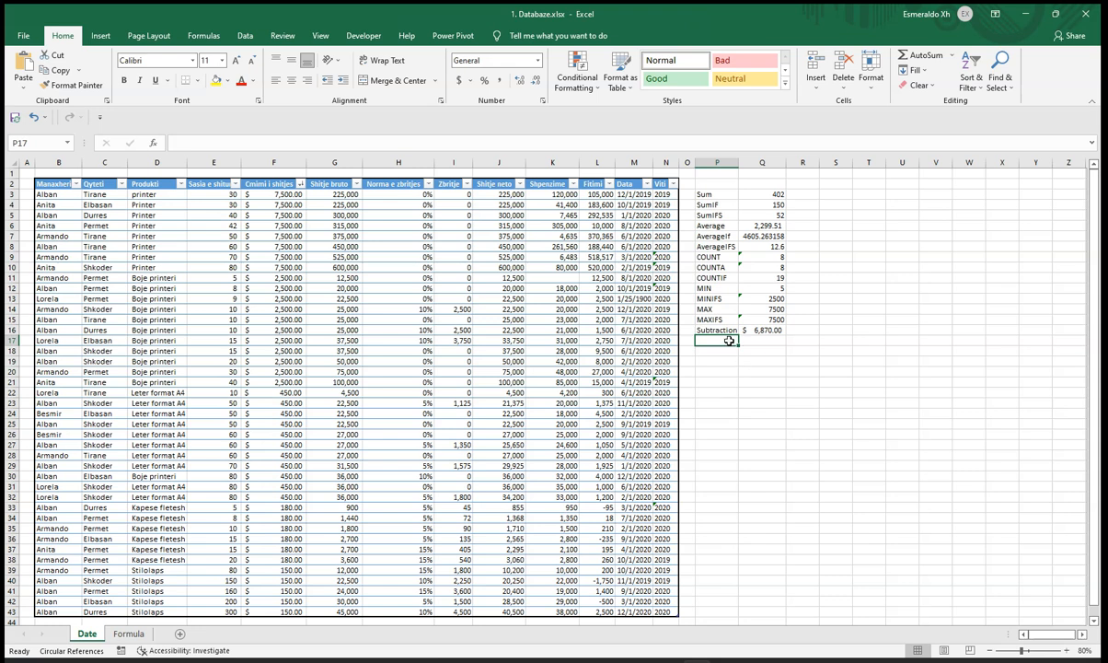
- Label P17 as Multiplication and enter =E3*F3 in Q17 to multiply the first row's quantity by its sale price
text(Multiplication)
key(Tab)
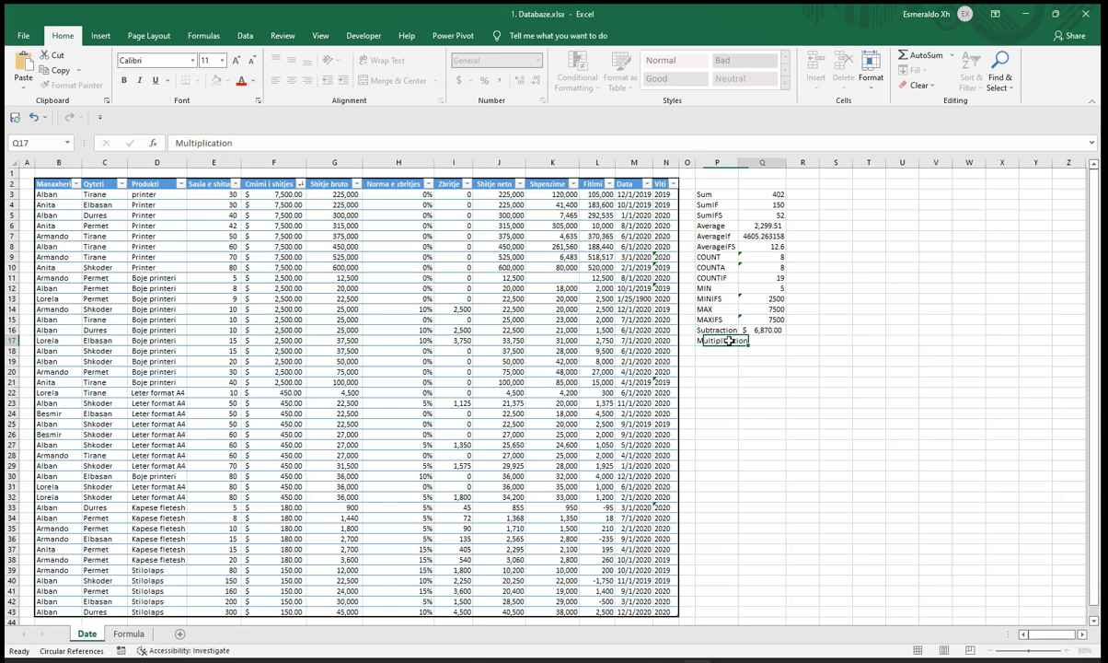
text(=)
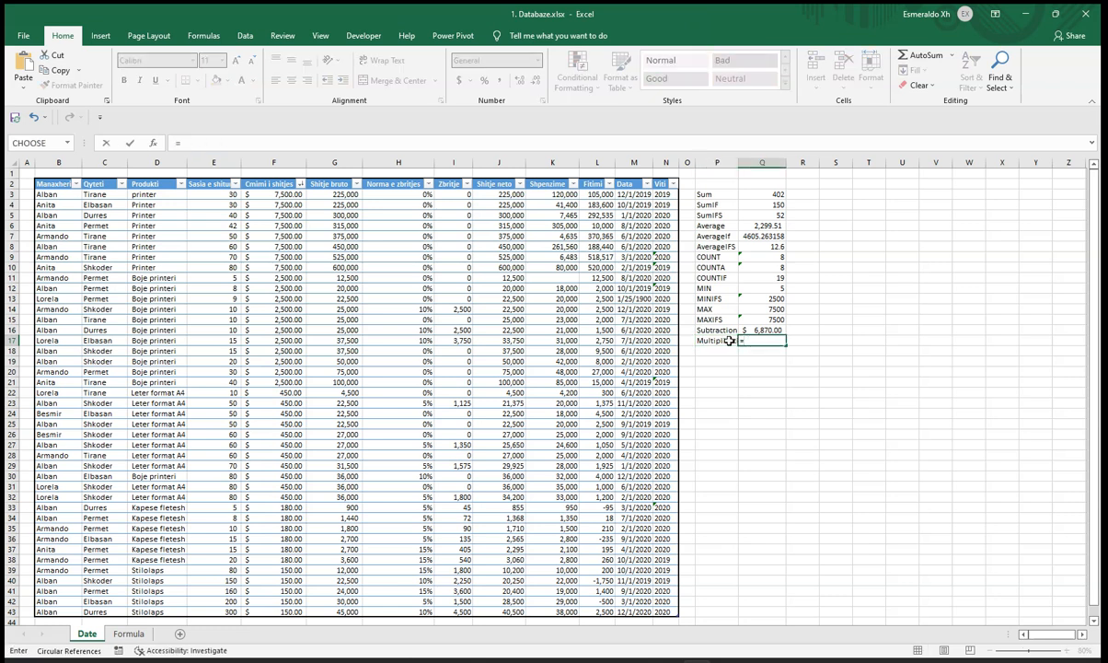
click(223, 194)
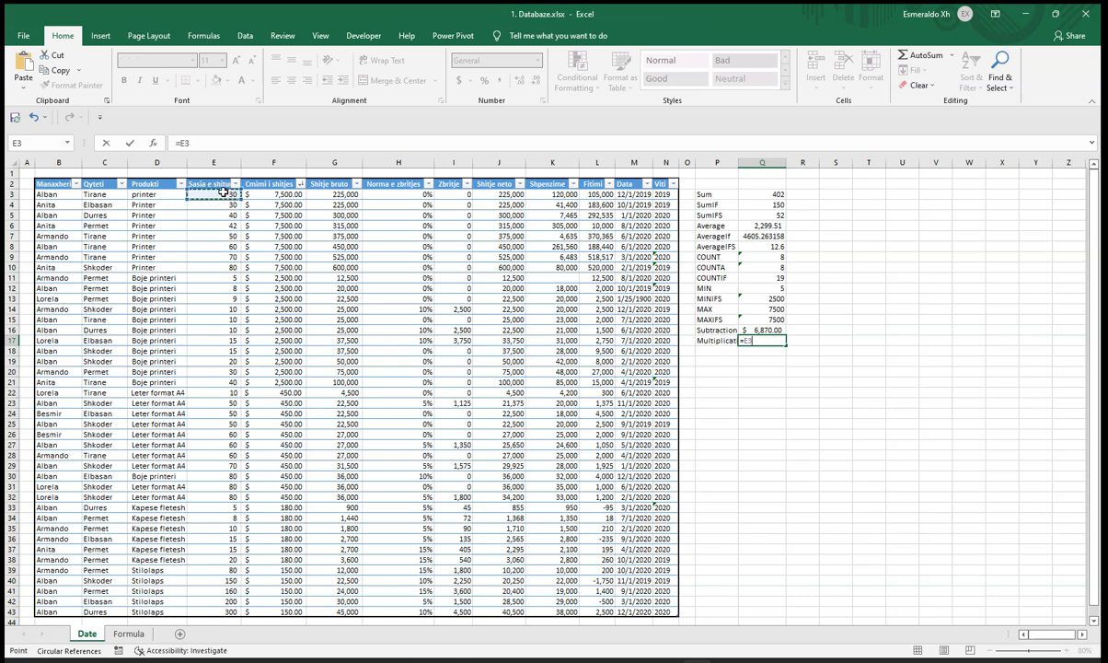
text(*)
click(287, 194)
key(Return)
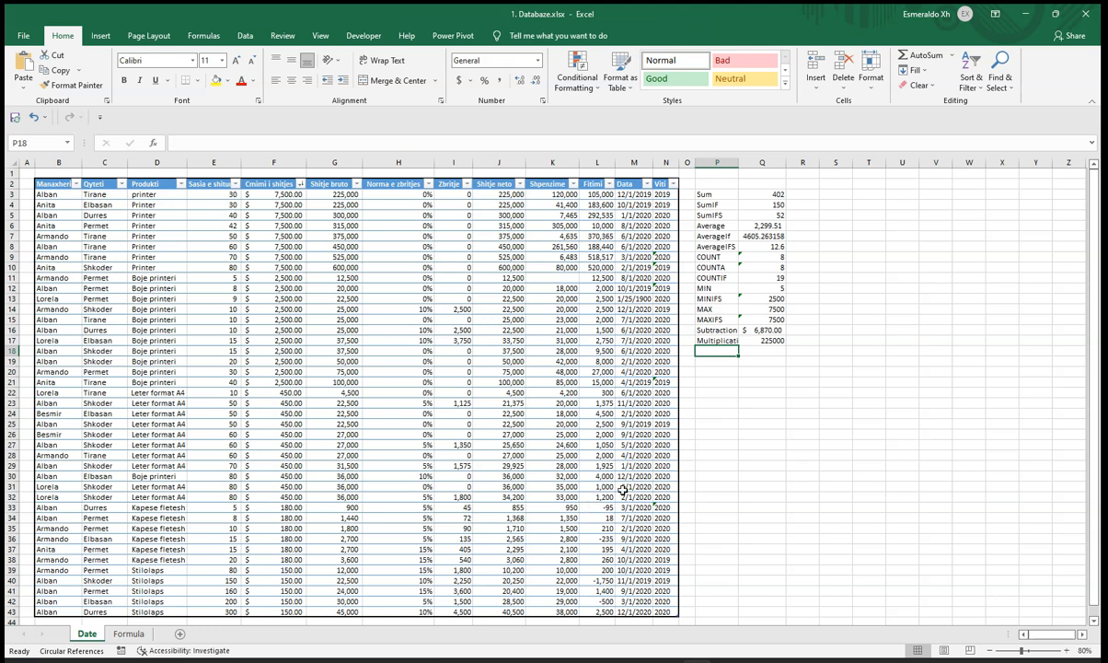
- Label P18 as Division and enter =F3/F22 in Q18 to divide one sale price by another
text(Division)
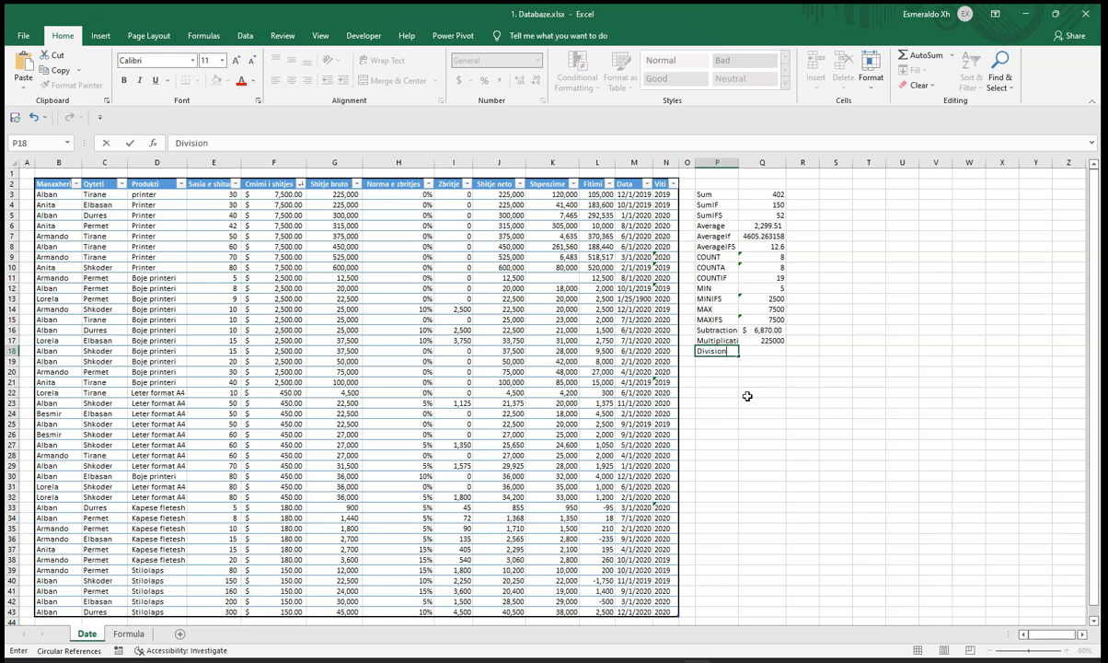
click(293, 196)
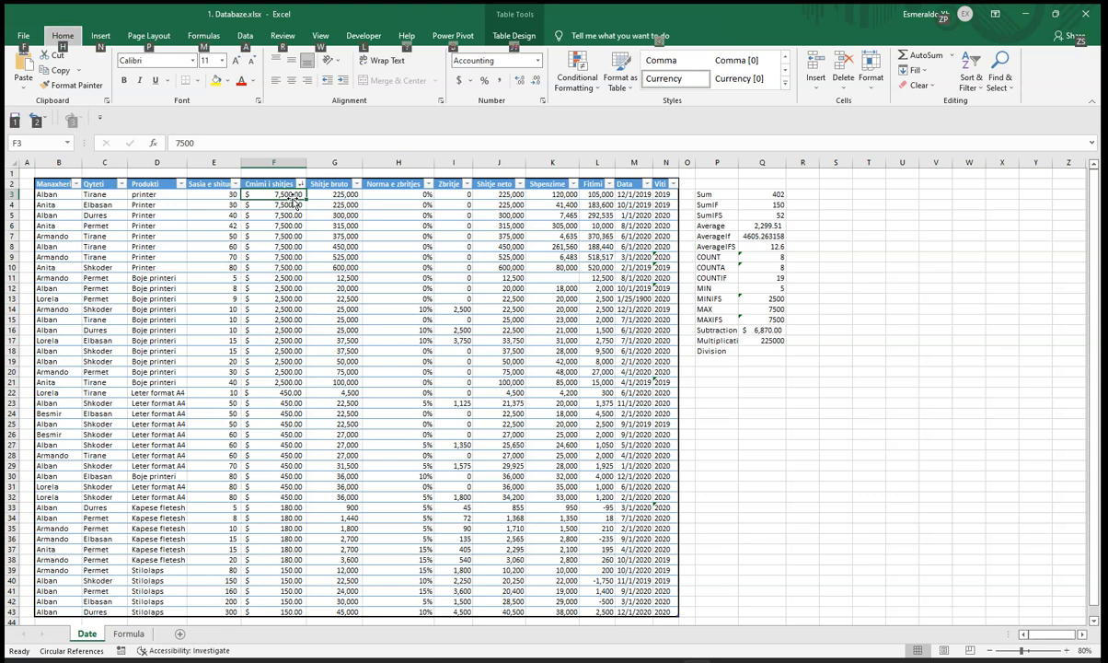
key(Return)
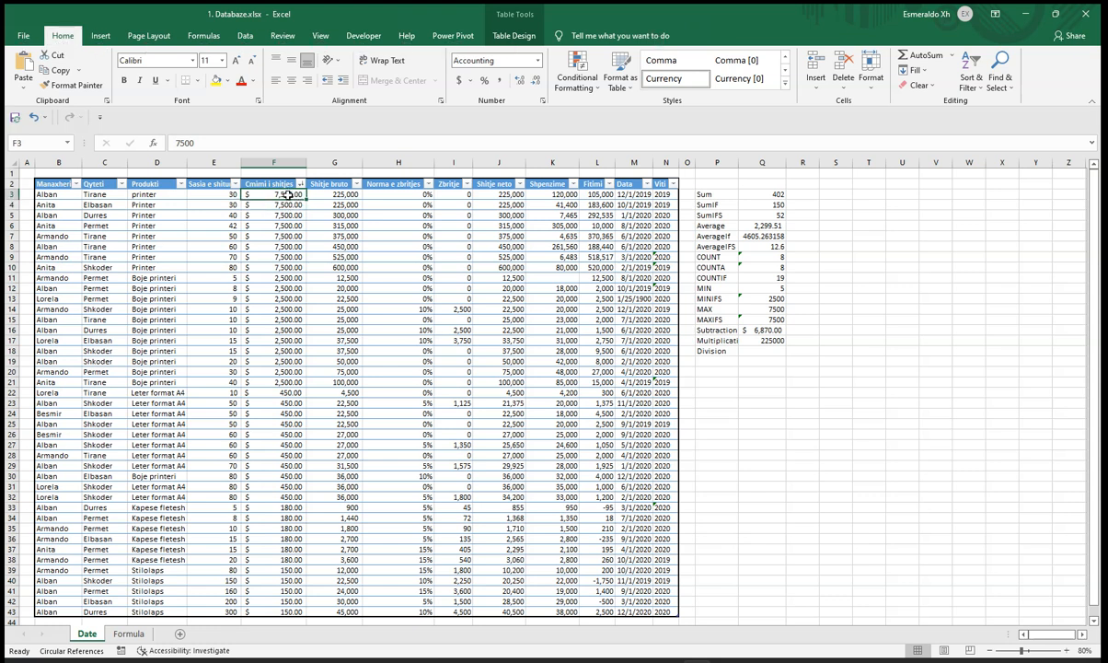
click(761, 352)
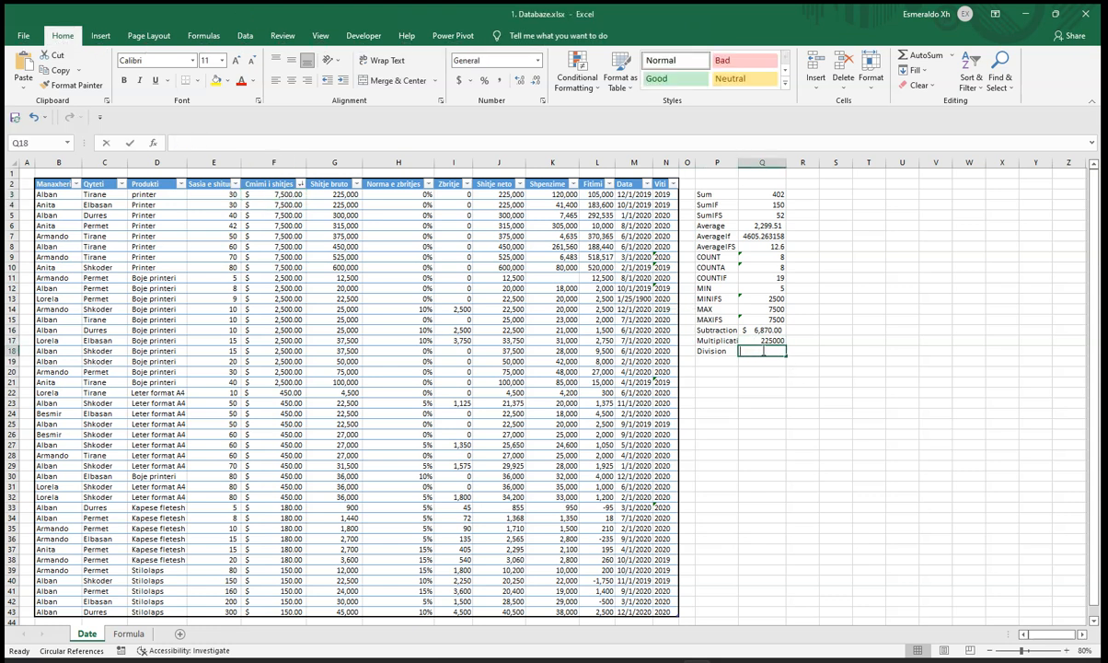
text(=)
click(289, 195)
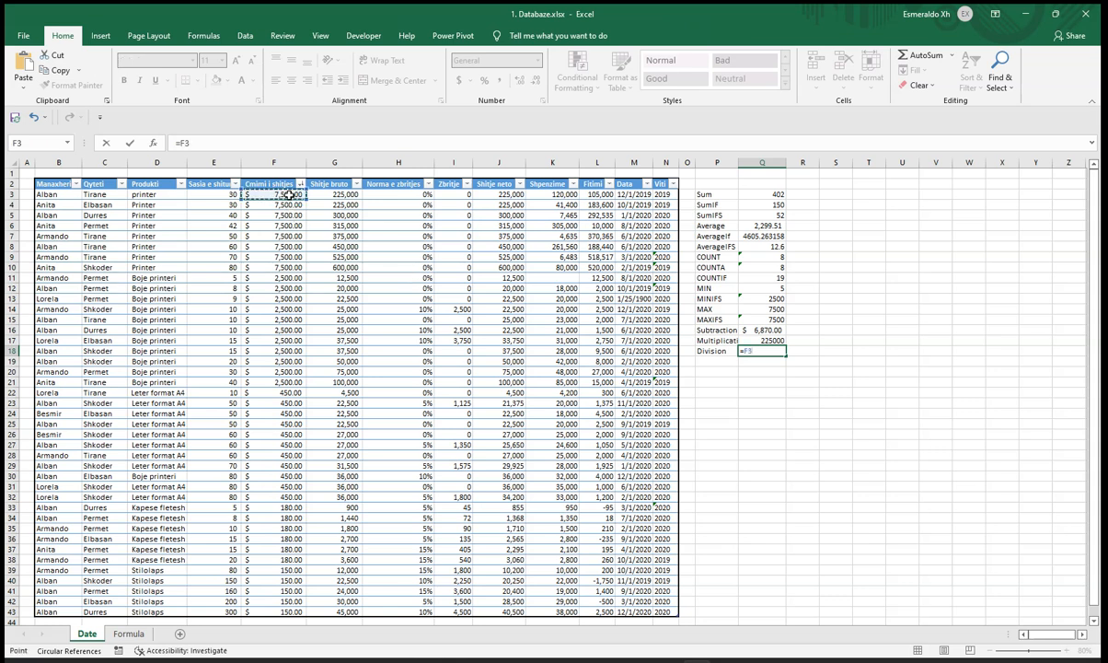
text(/)
click(288, 393)
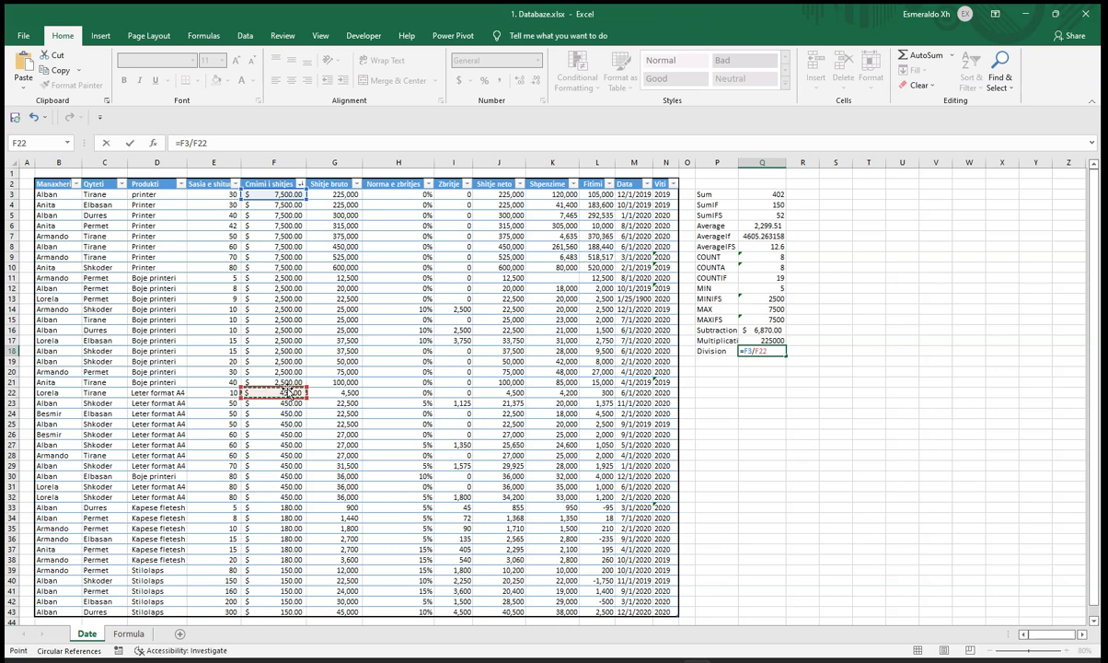
key(Return)
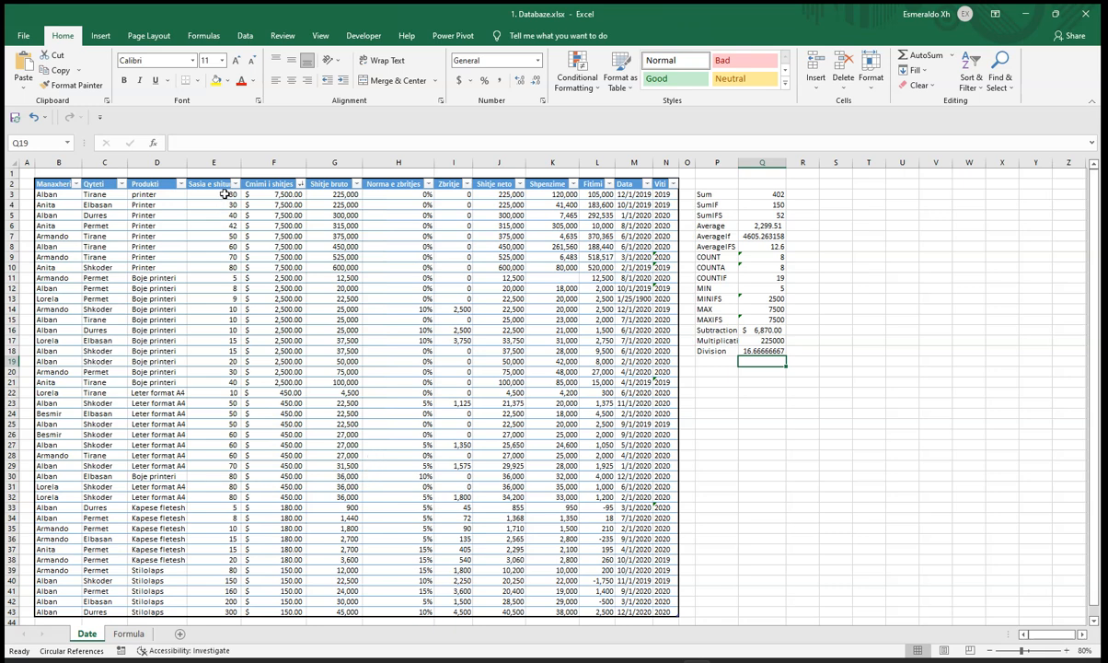
- Label P19 below the Division row as Percentage
scroll(258, 388, down, 1)
scroll(846, 411, up, 1)
click(718, 369)
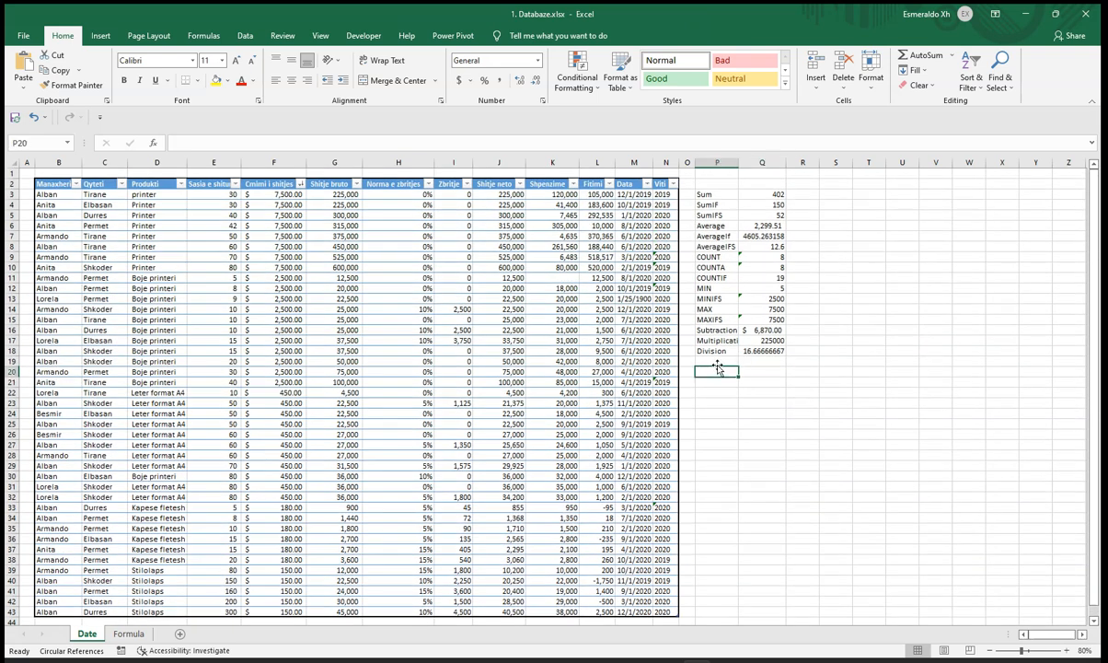
click(718, 361)
text(Percentage)
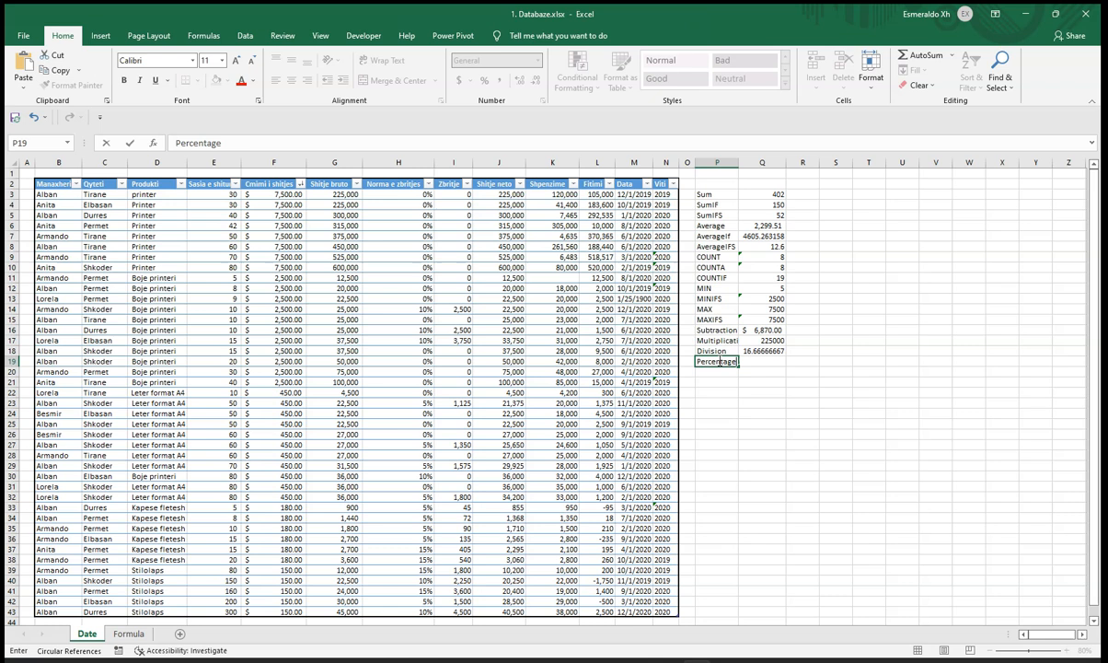
key(Tab)
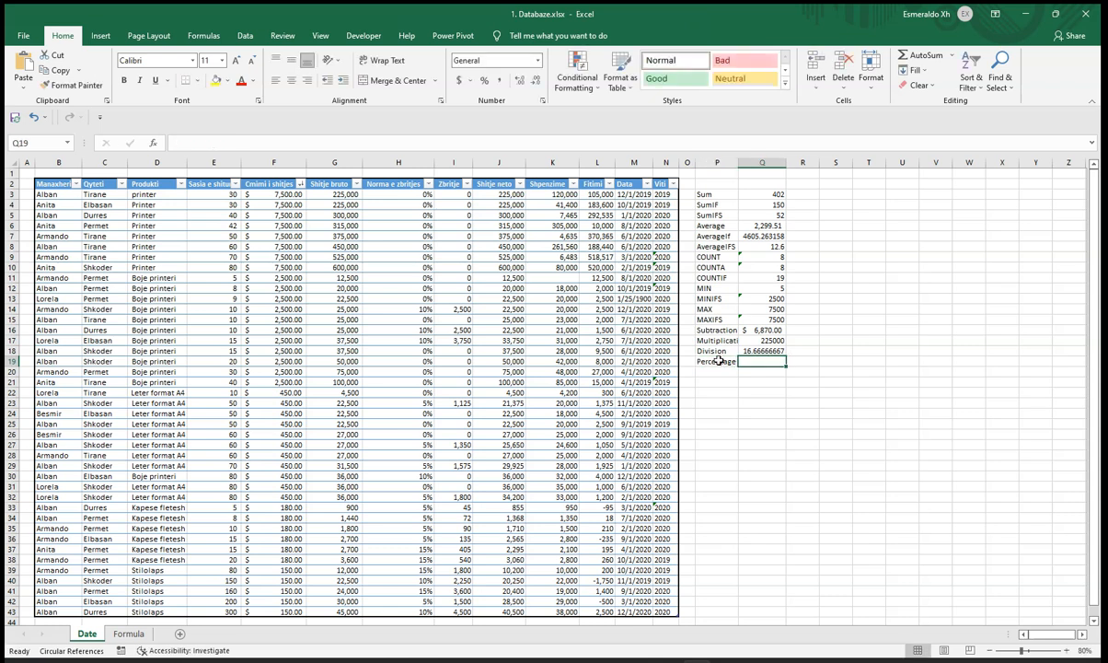
- Enter a SUM formula in S4 that totals the quantity column over E3:E43
click(836, 205)
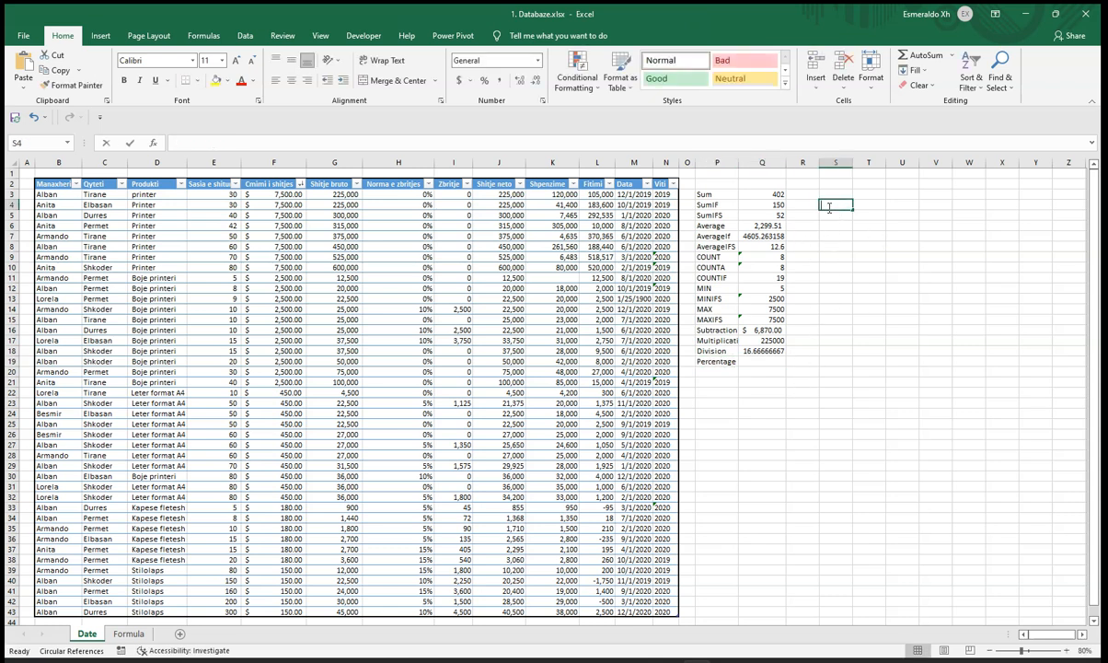
text(su)
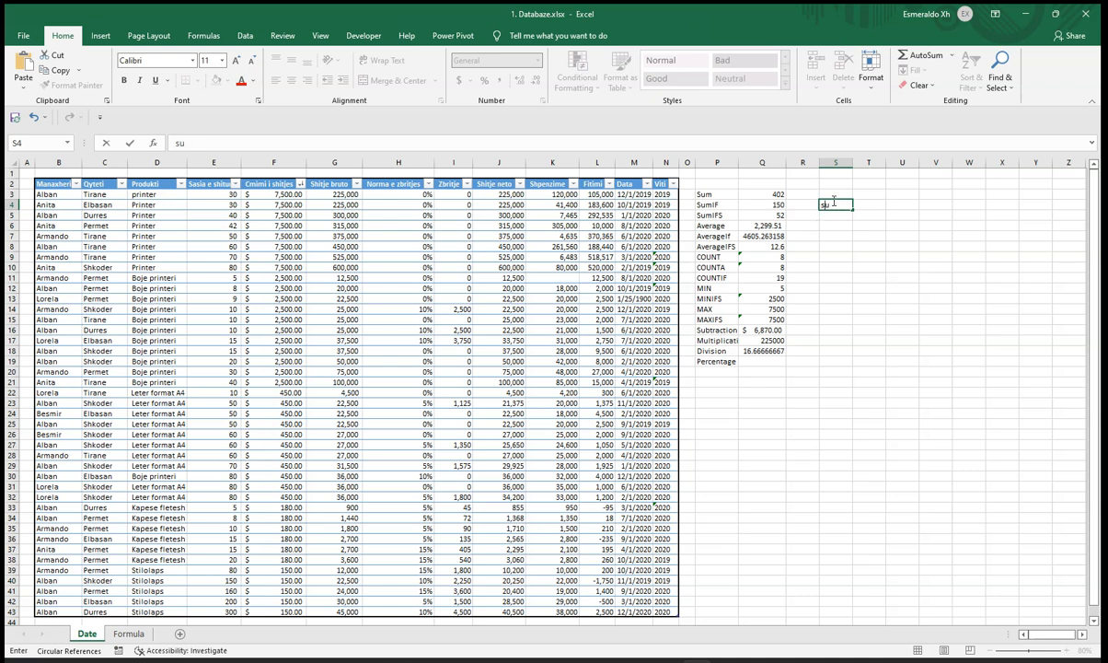
text(m=sum)
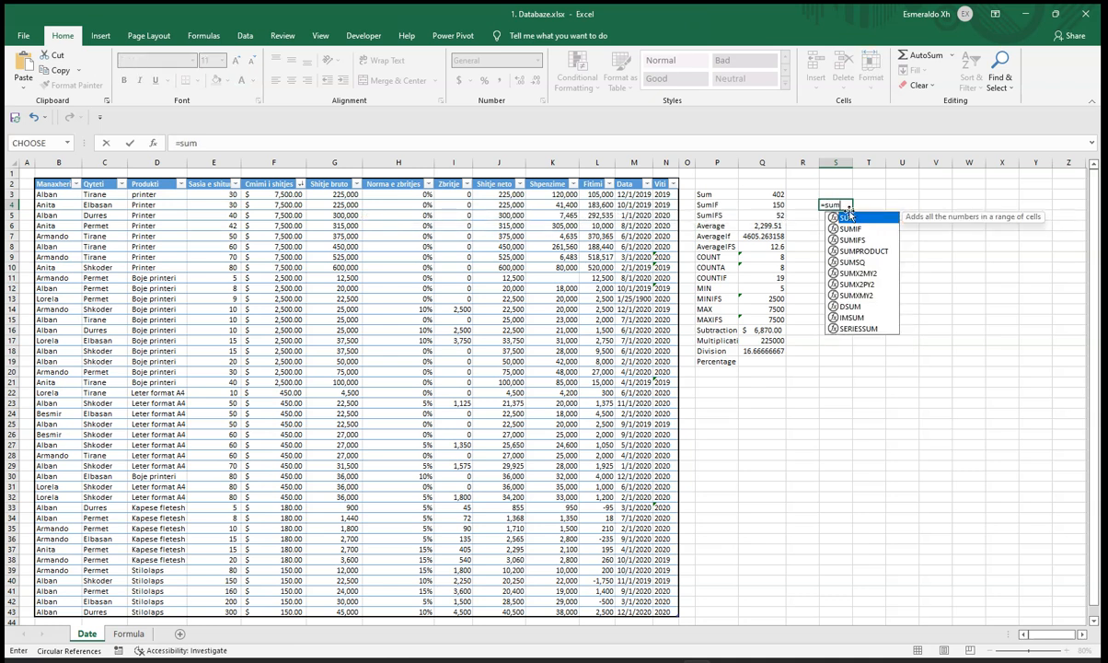
double_click(847, 218)
drag(207, 196, 231, 610)
key(Return)
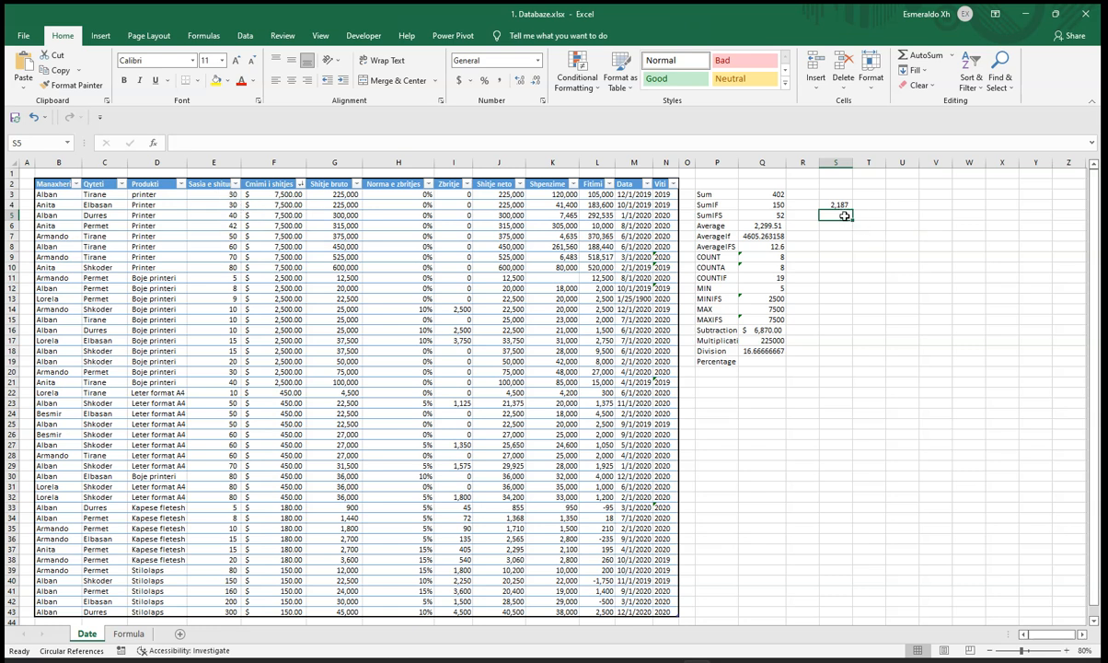
text(=)
click(207, 194)
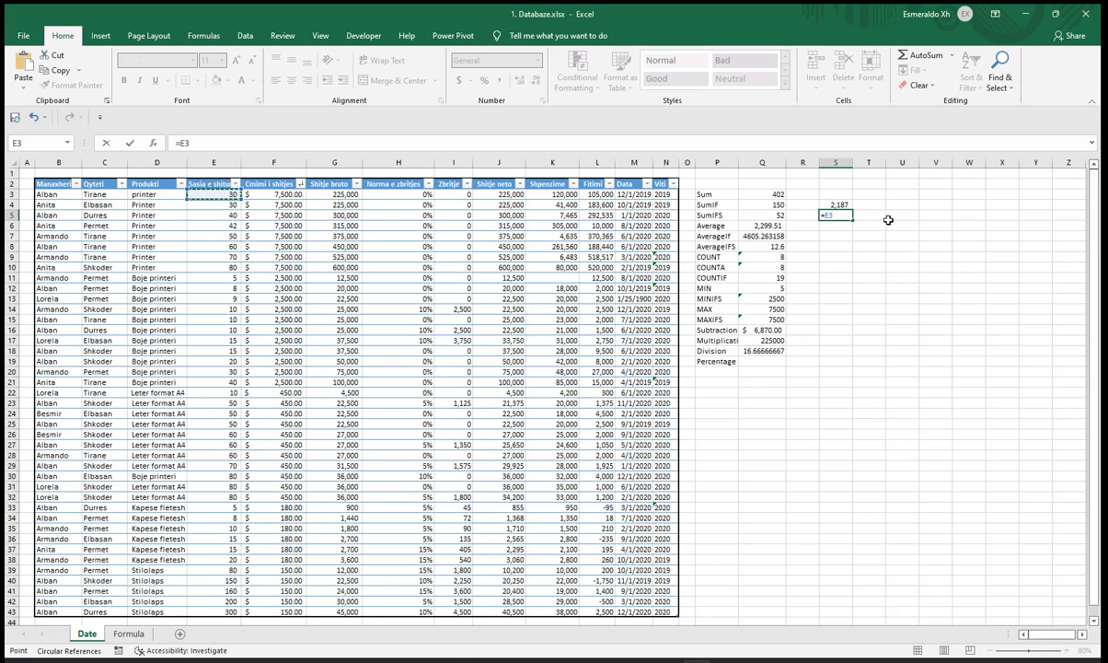
key(Return)
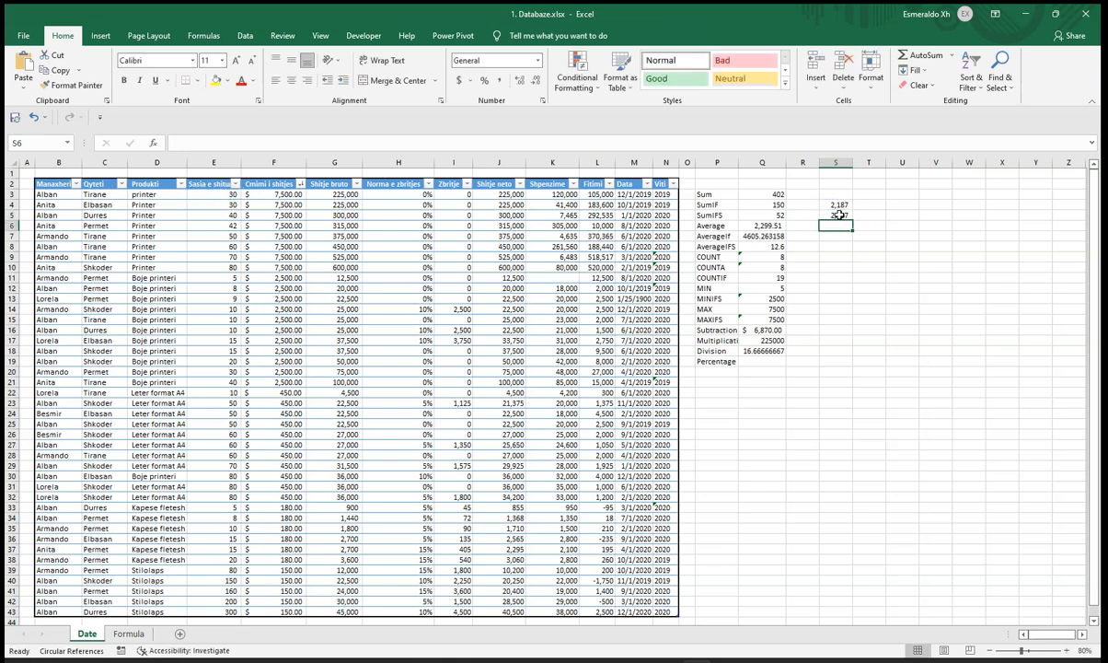
- Replace the formula in S5 with =E3/S4 and apply the Comma number style to the cell
click(840, 213)
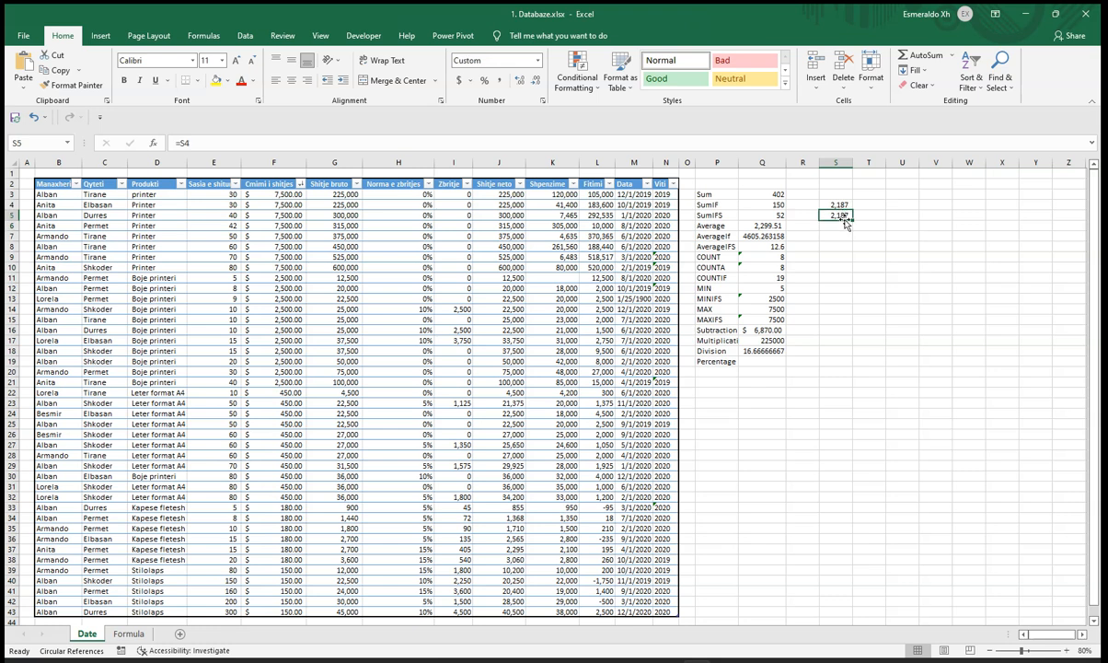
double_click(845, 214)
text(/)
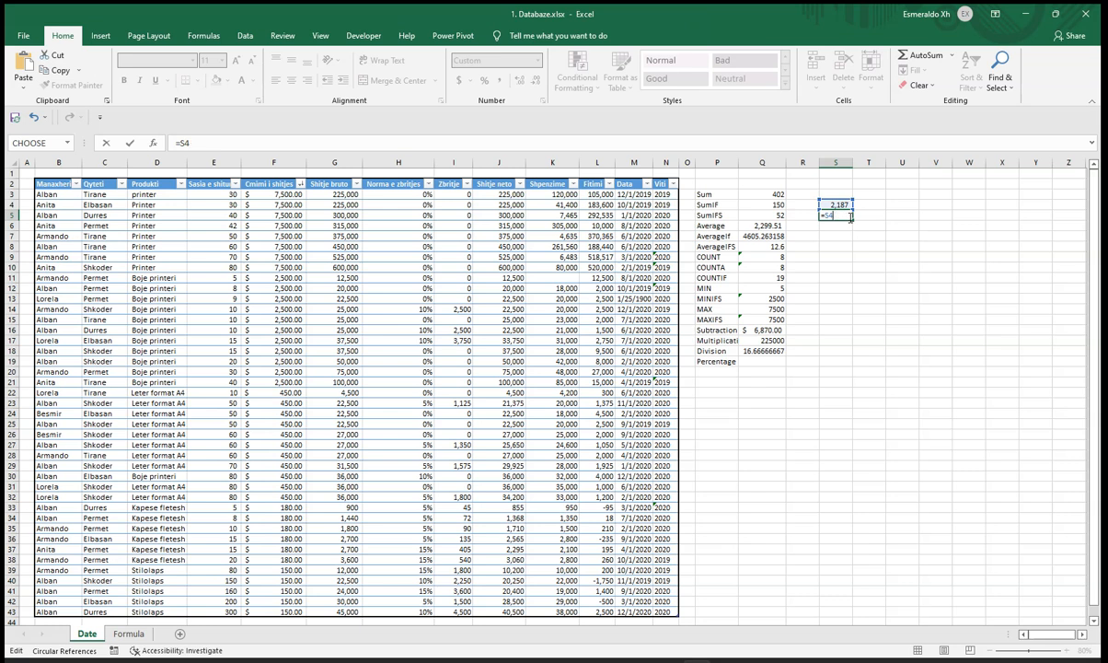
key(BackSpace)
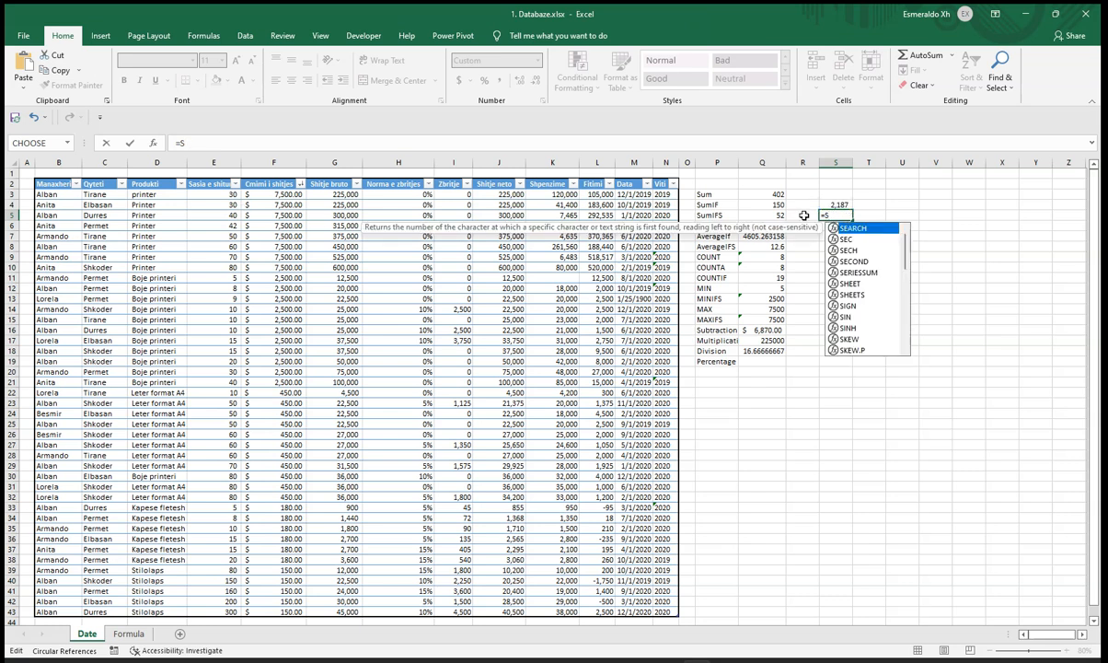
key(BackSpace)
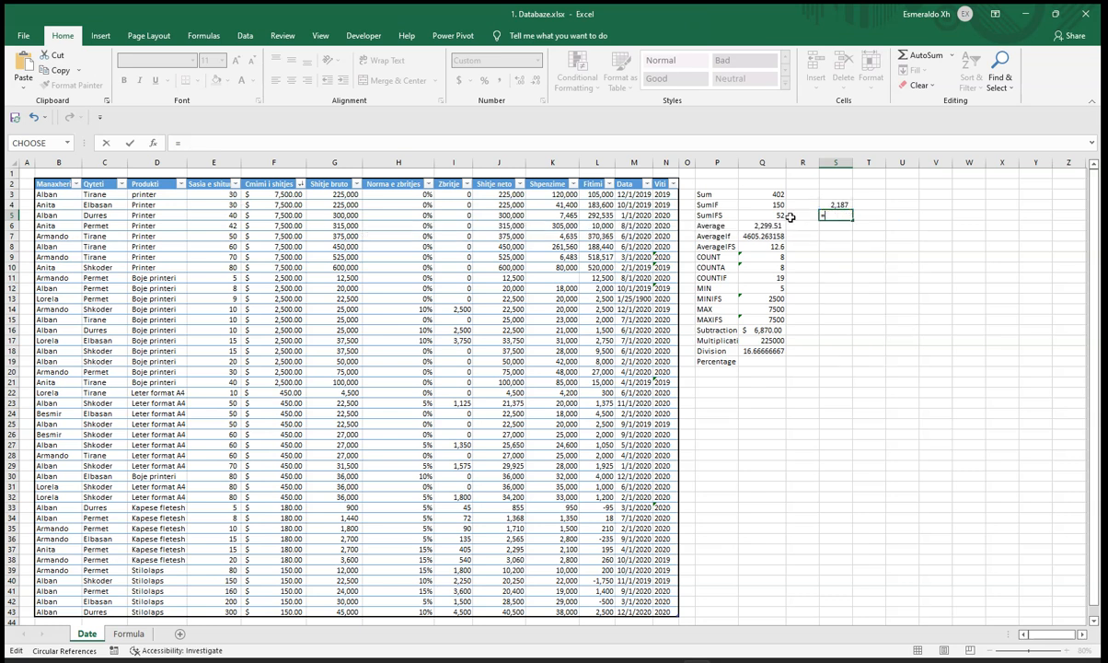
click(207, 194)
text(/)
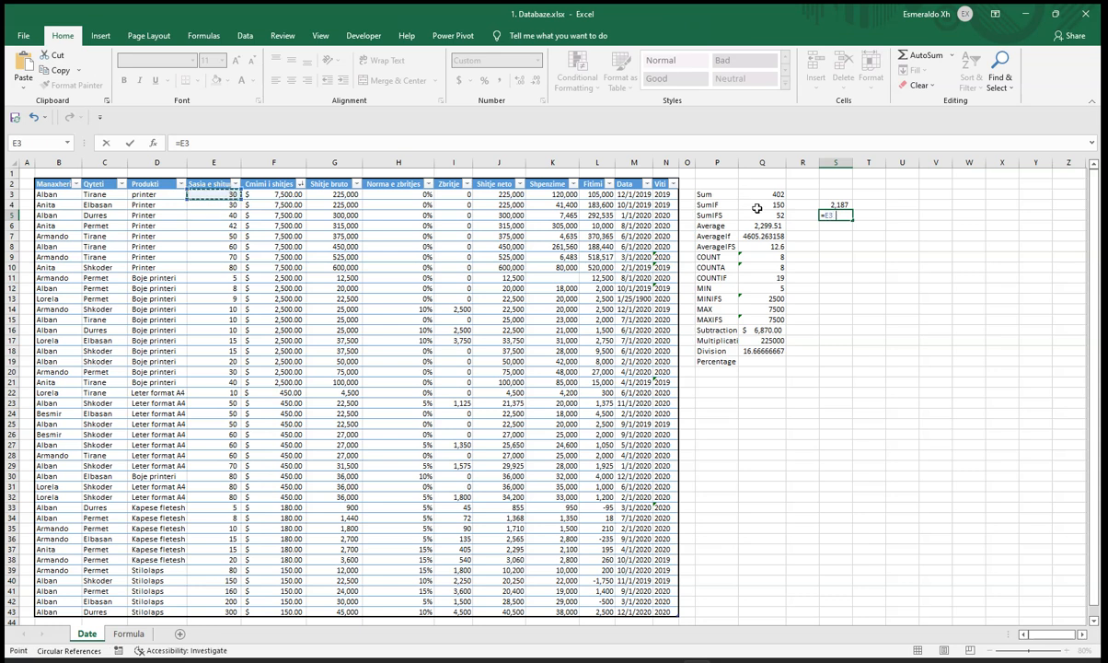
click(845, 206)
key(Return)
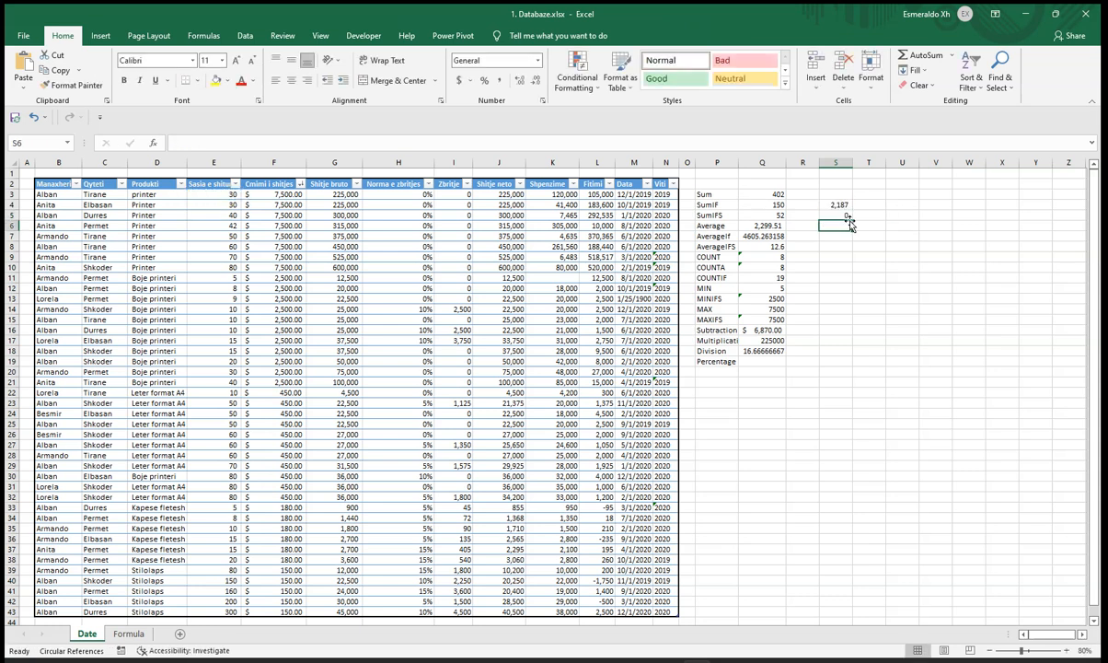
click(844, 215)
click(498, 80)
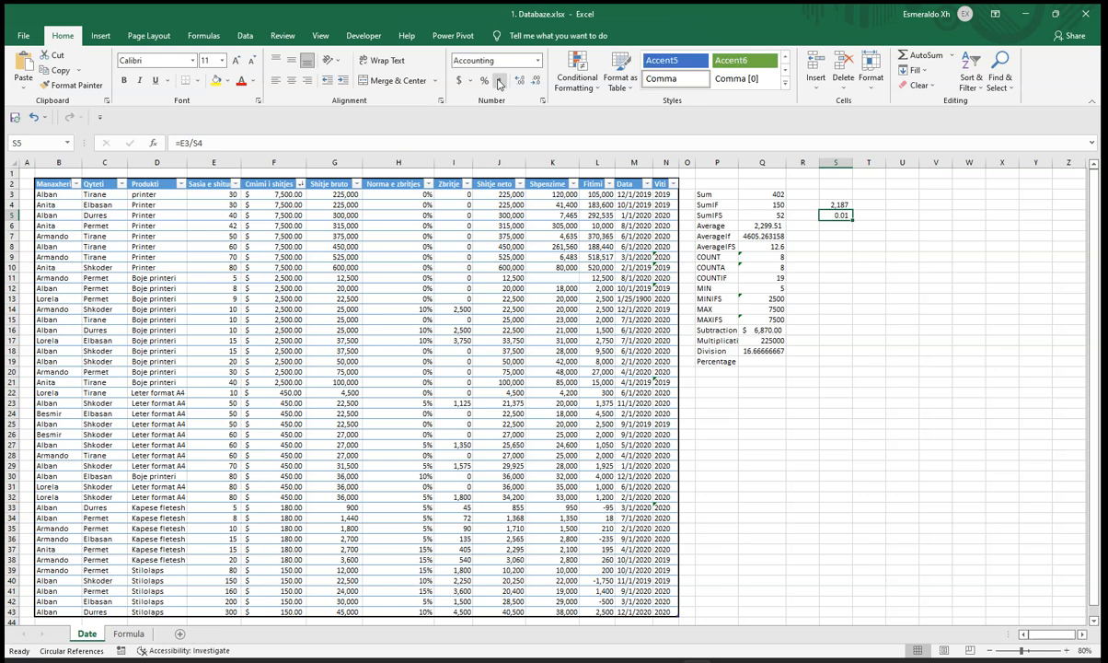
- Enter =S5*100 in Q19 beside the Percentage label
click(772, 362)
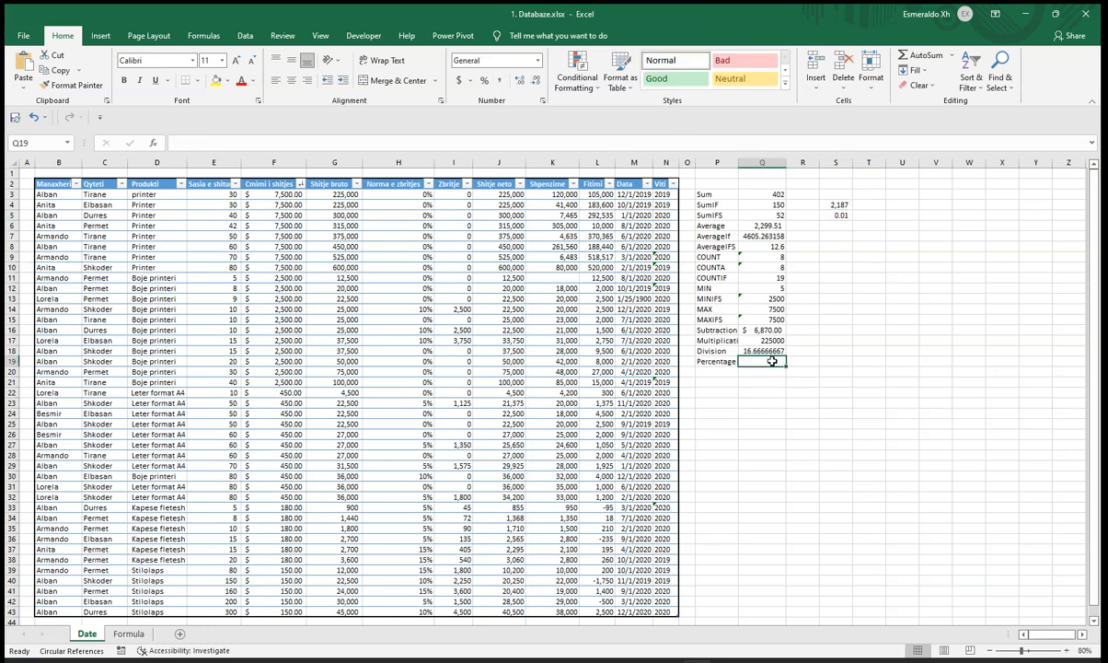
text(=)
click(840, 215)
text(*100)
key(ctrl+Return)
- Format the quantity share in S5 with the Percent style
click(841, 215)
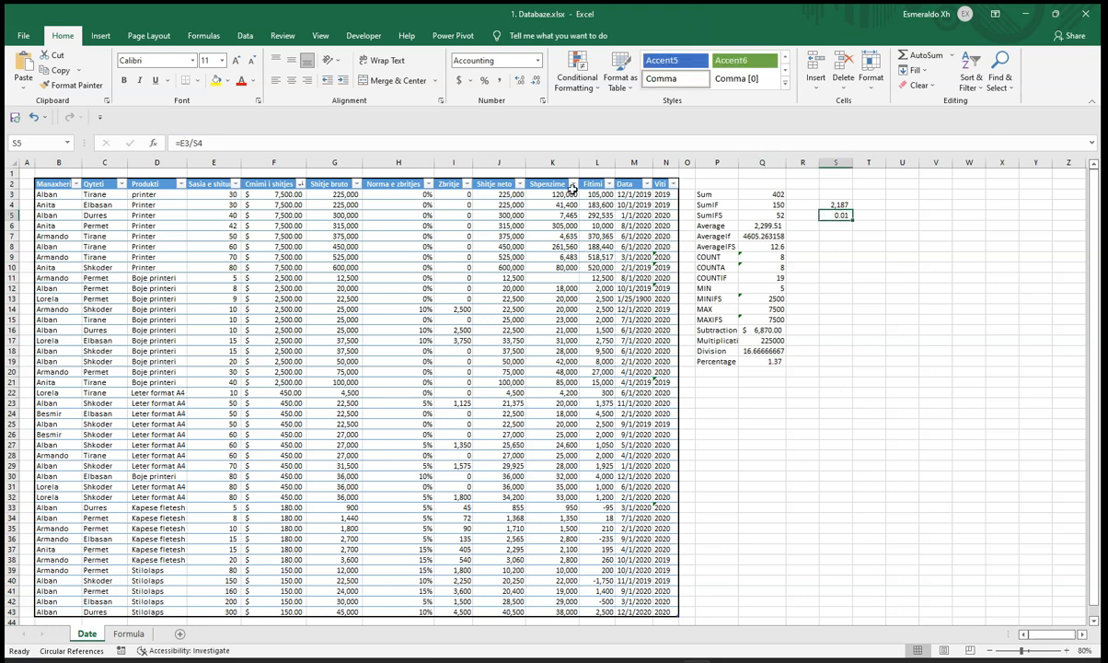
click(485, 83)
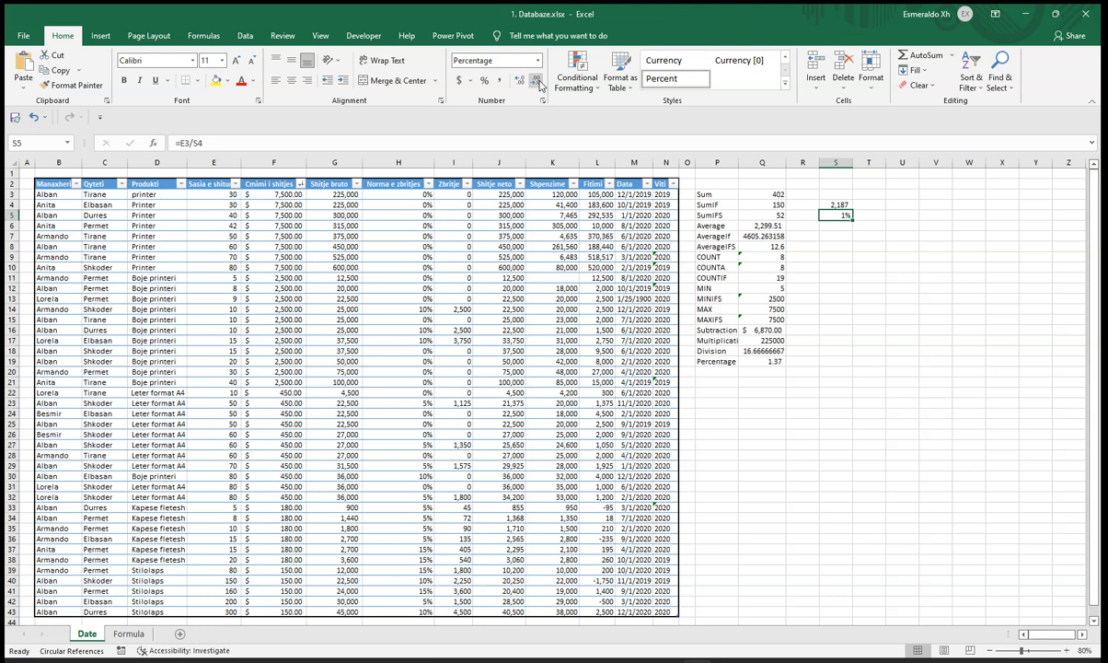
click(909, 298)
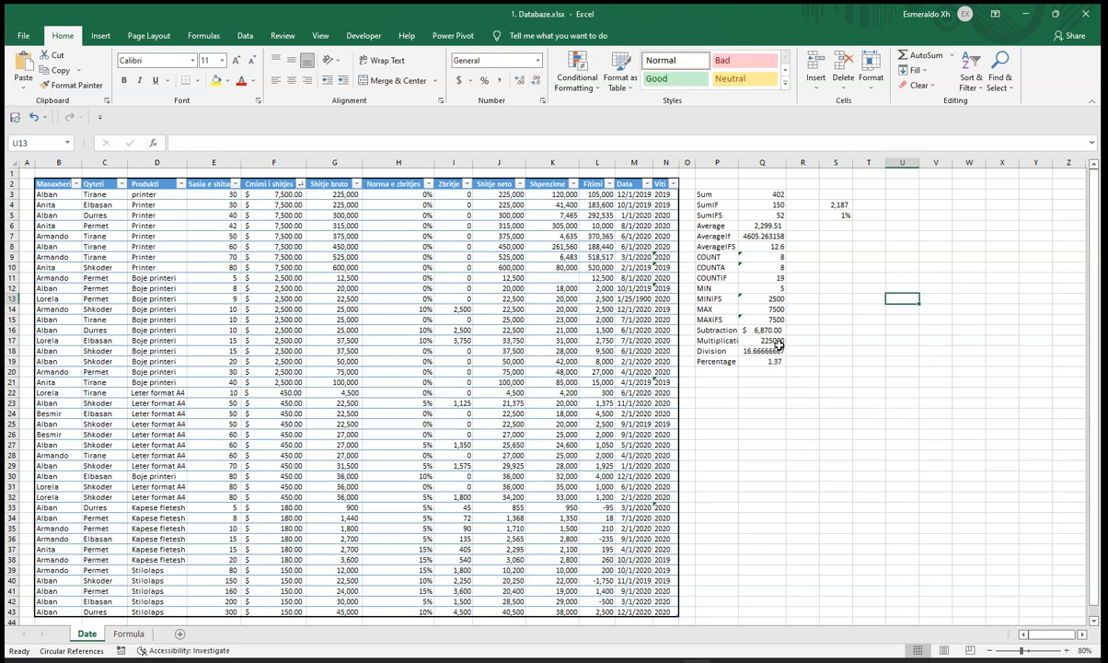
click(840, 216)
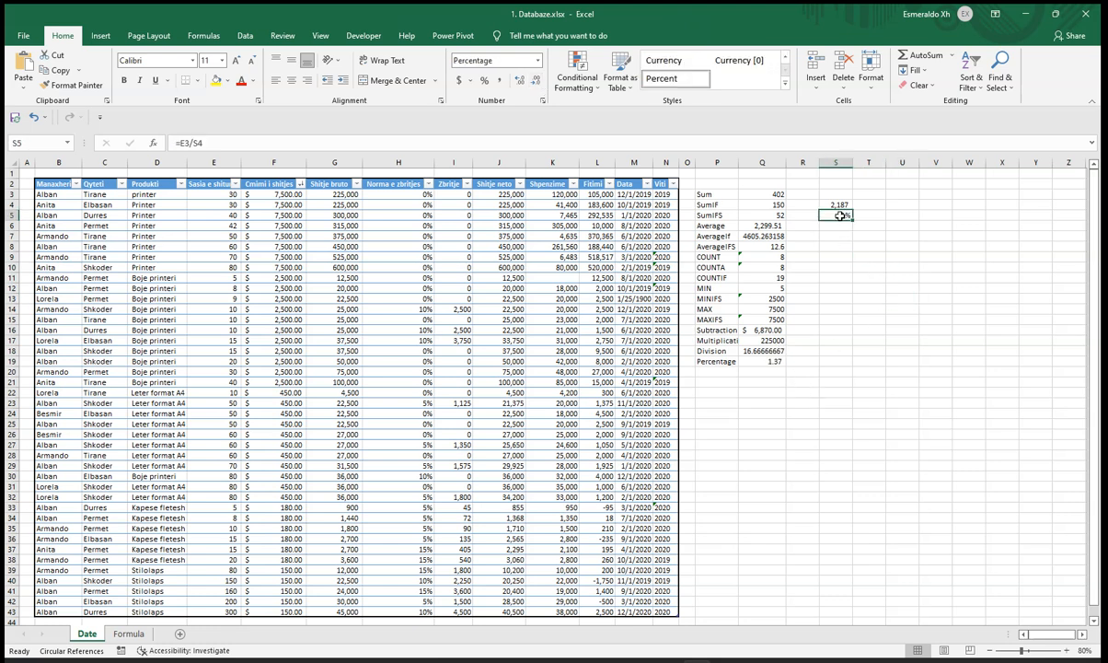